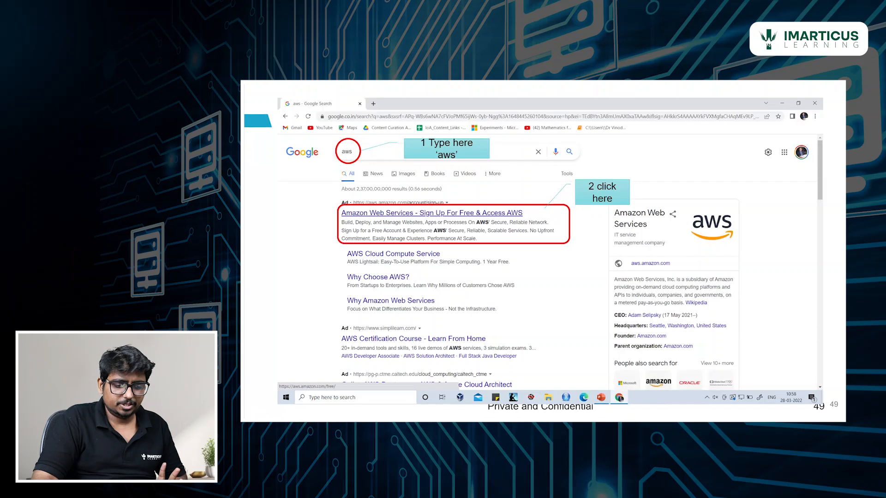
key(Right)
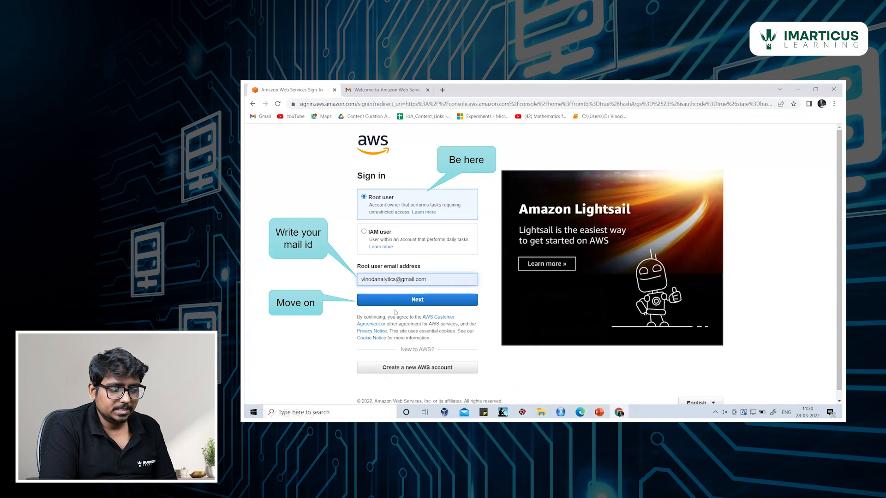
click(451, 310)
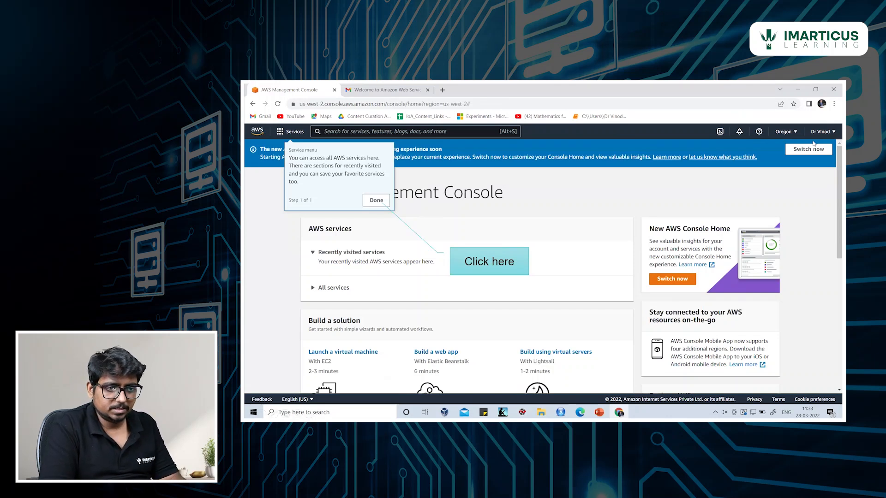
End the slide show, minimise the presentation and open a new tab in Chrome.
key(Escape)
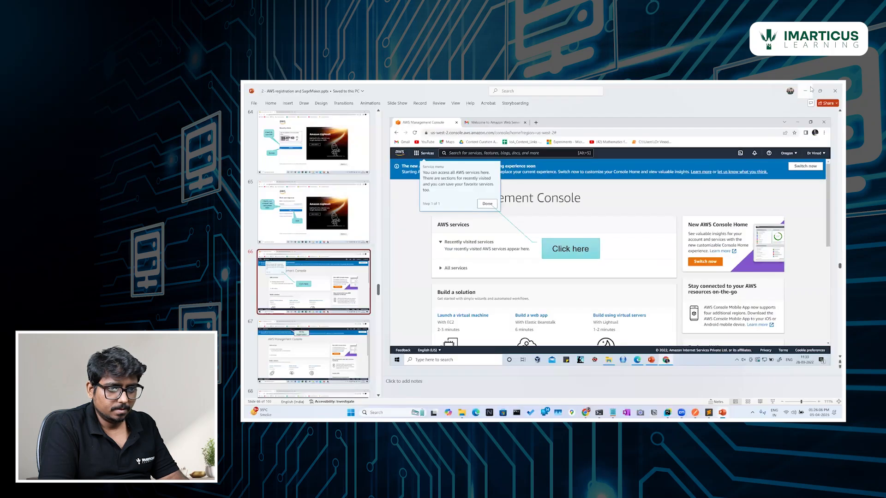
click(806, 90)
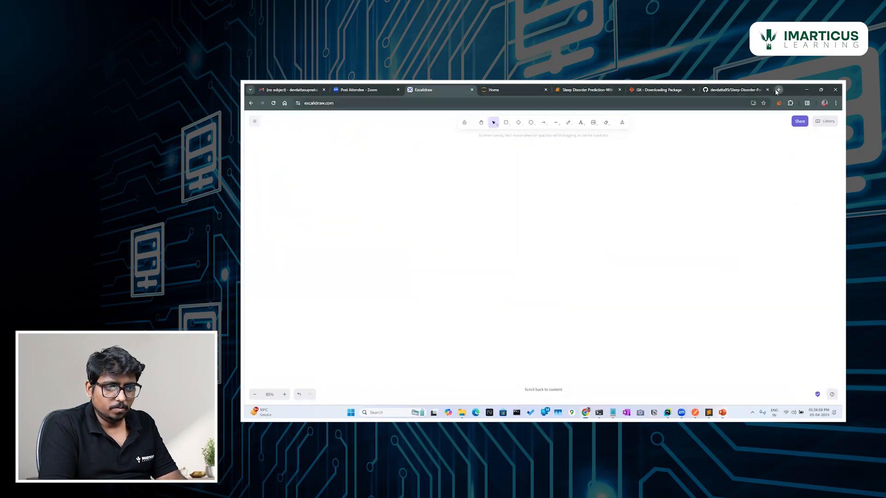
click(777, 90)
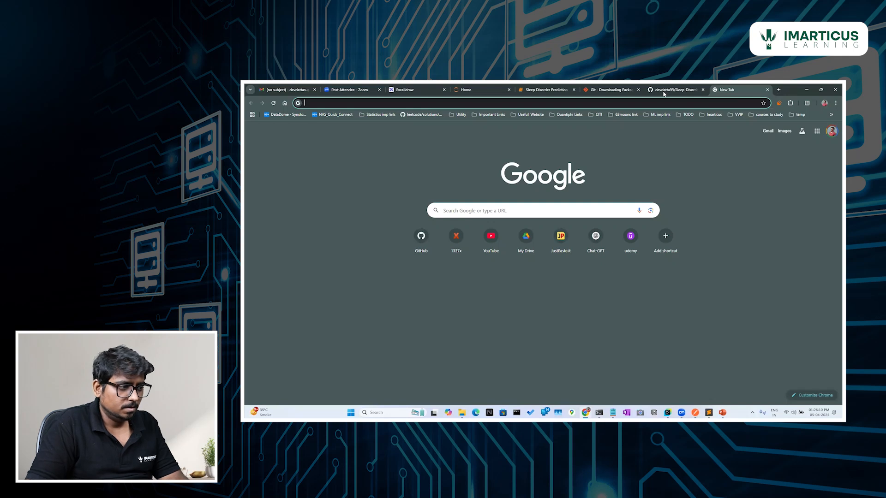
Search Google for aws and open the sponsored Amazon Web Services result.
text(aws.amazon.com/machine-learning/mlu/)
key(Return)
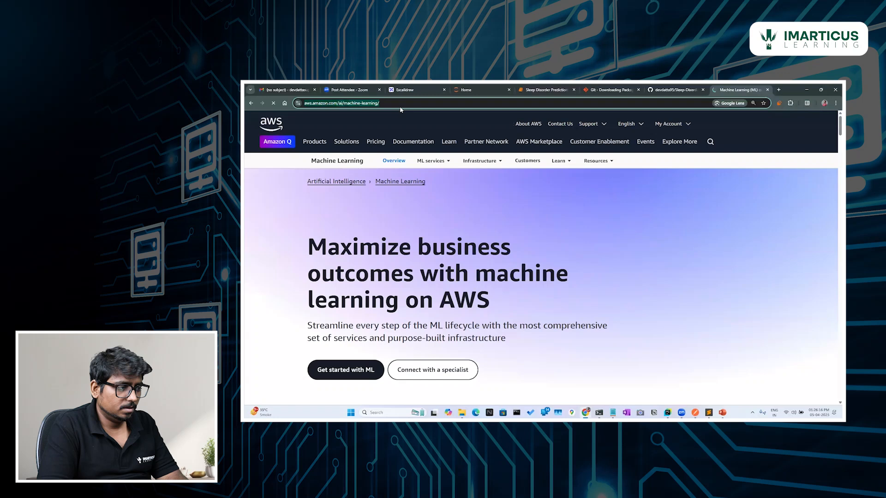
click(399, 105)
text(a)
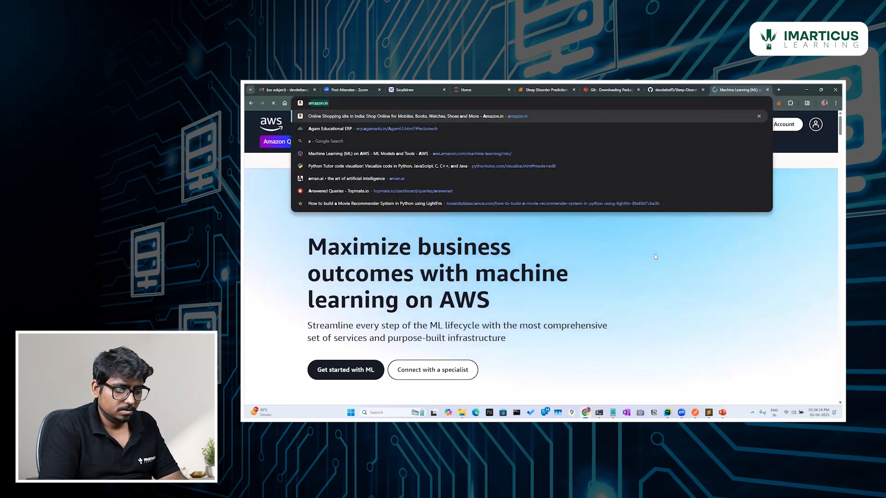
text(ws)
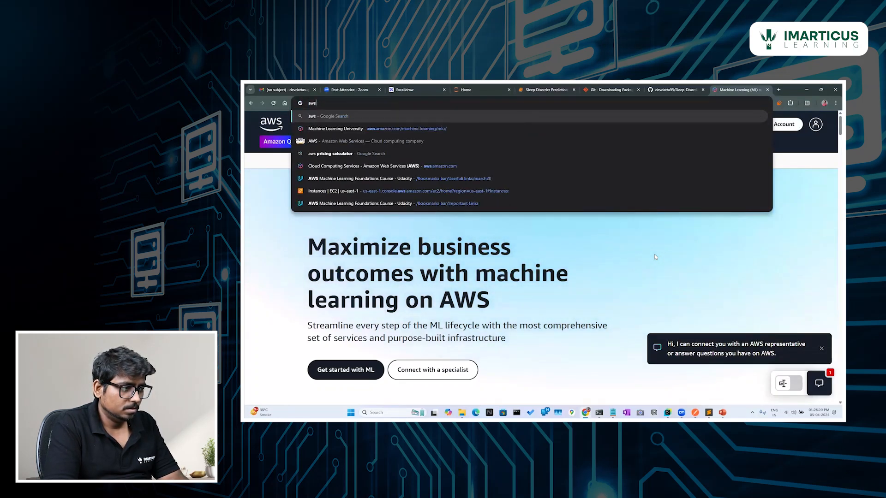
key(Return)
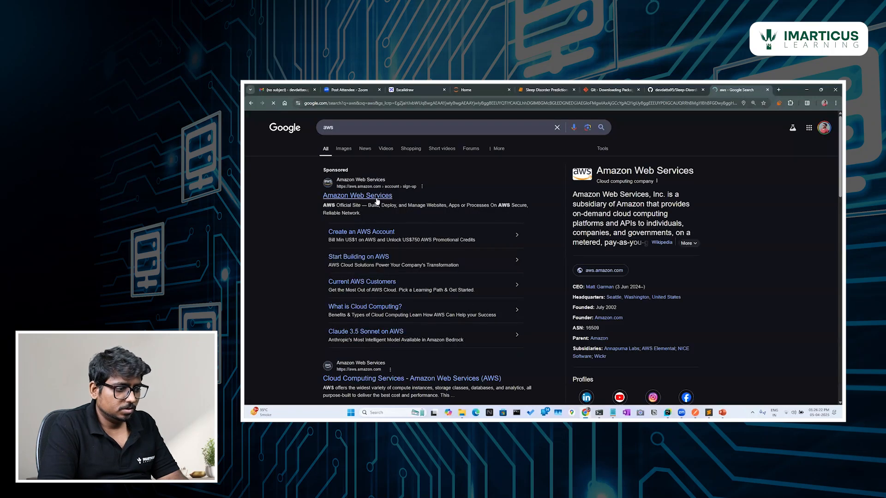
click(377, 199)
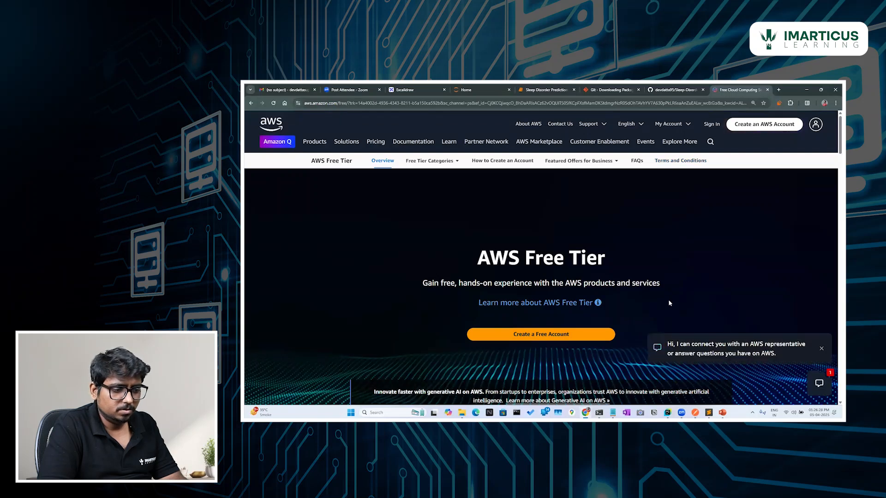
Sign in to the AWS console as root user with the account's root email address.
scroll(669, 302, down, 2)
click(711, 124)
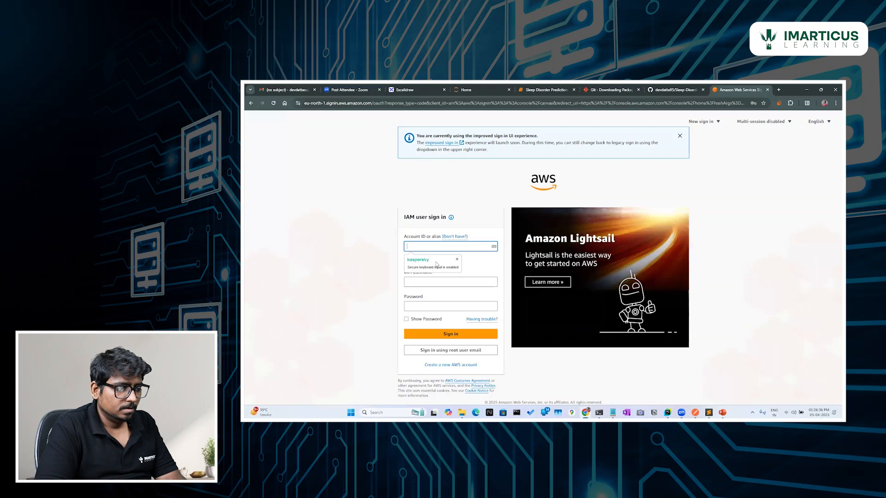
click(318, 319)
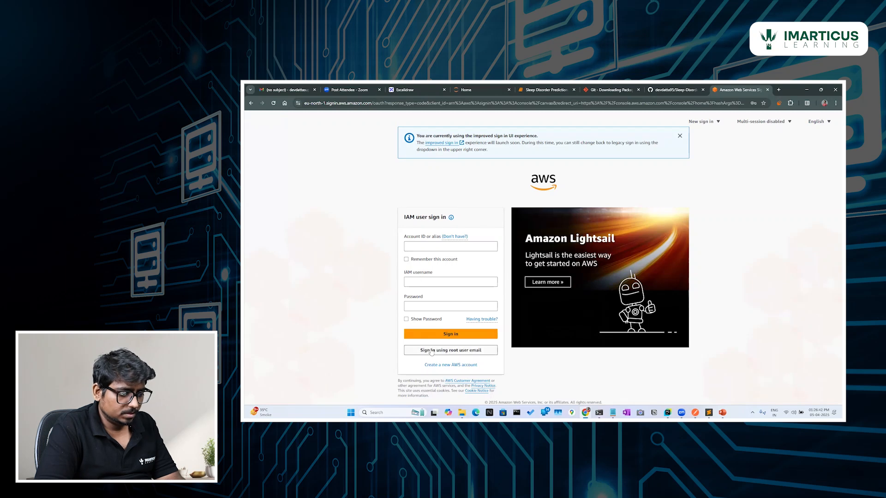
click(452, 350)
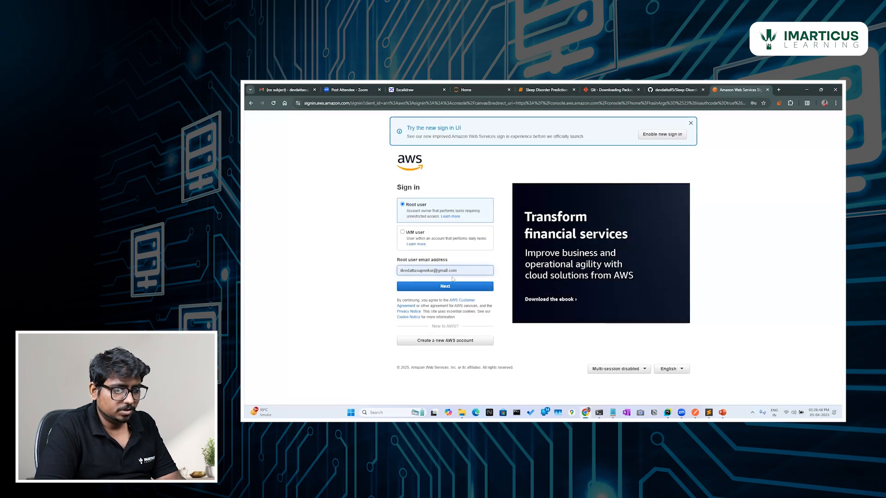
click(437, 287)
click(477, 241)
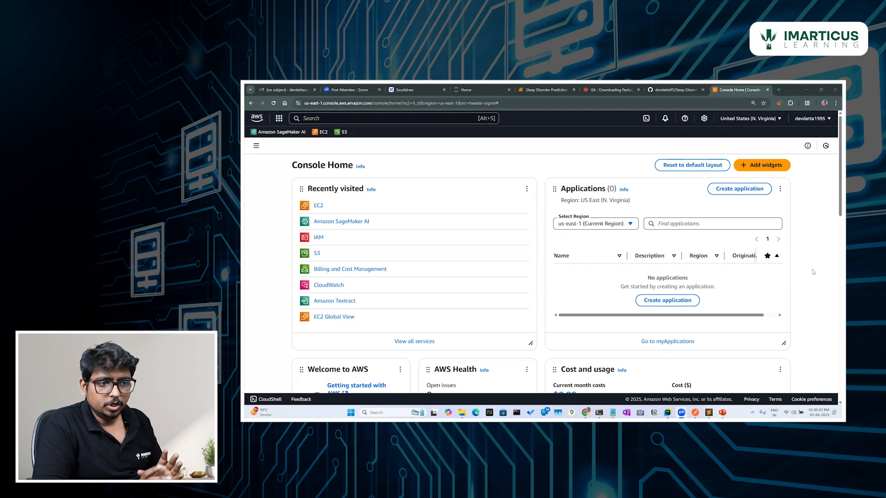
Look over the Console Home widgets and the AWS services list with its categories and recently visited services.
click(591, 172)
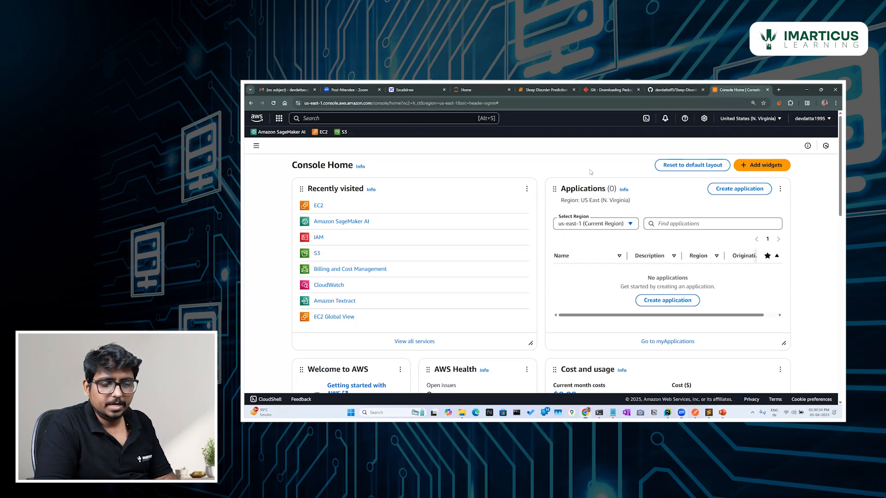
scroll(591, 172, down, 3)
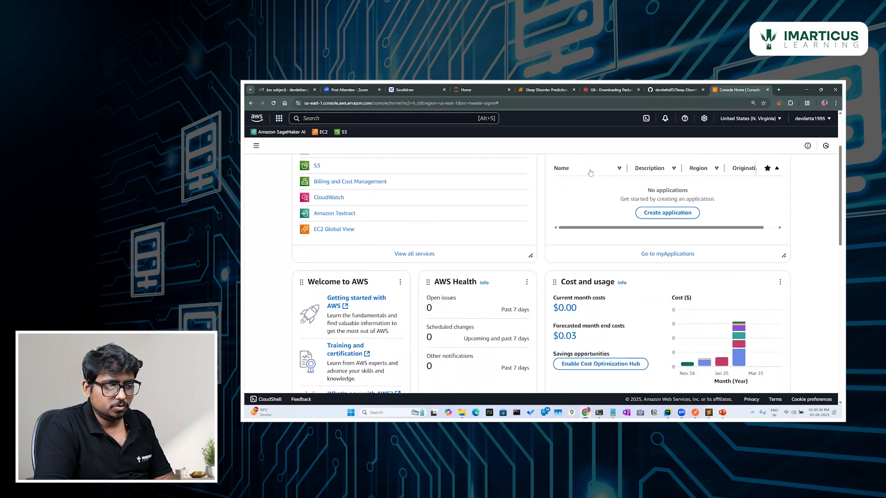
scroll(507, 208, up, 3)
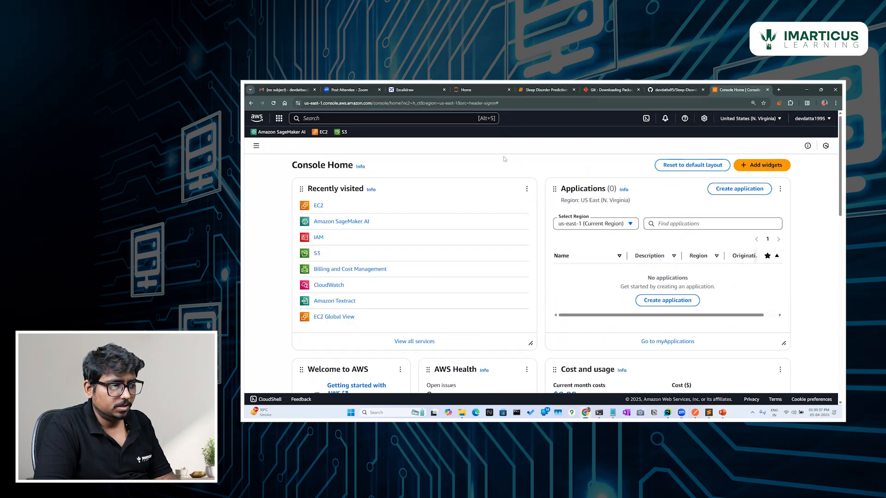
click(280, 119)
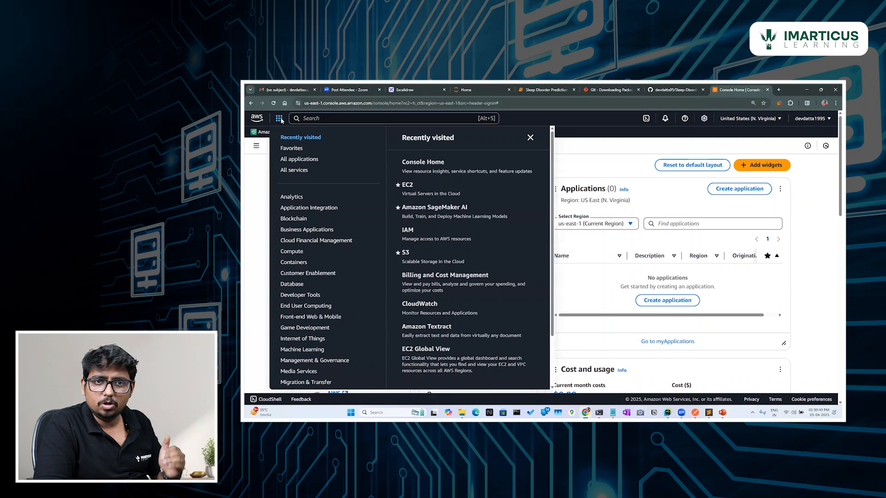
scroll(307, 259, down, 1)
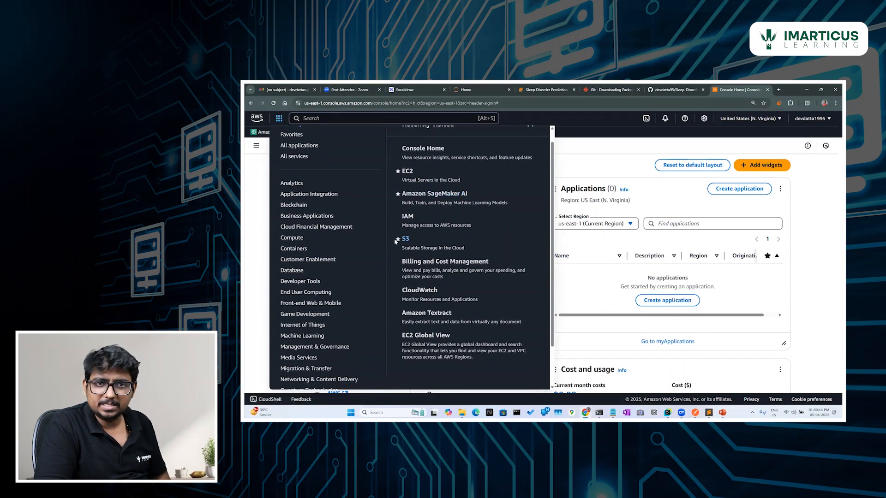
click(244, 247)
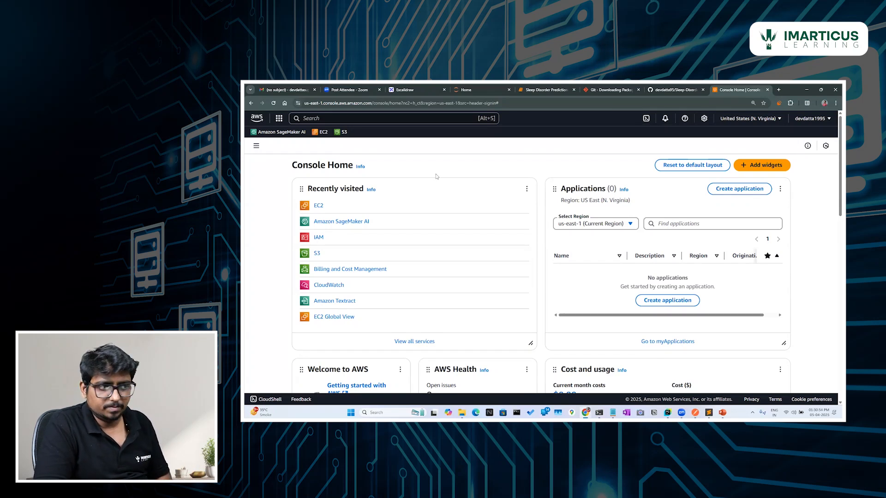
Search the AWS console for "aws sagemak" and open the Amazon SageMaker service.
click(357, 116)
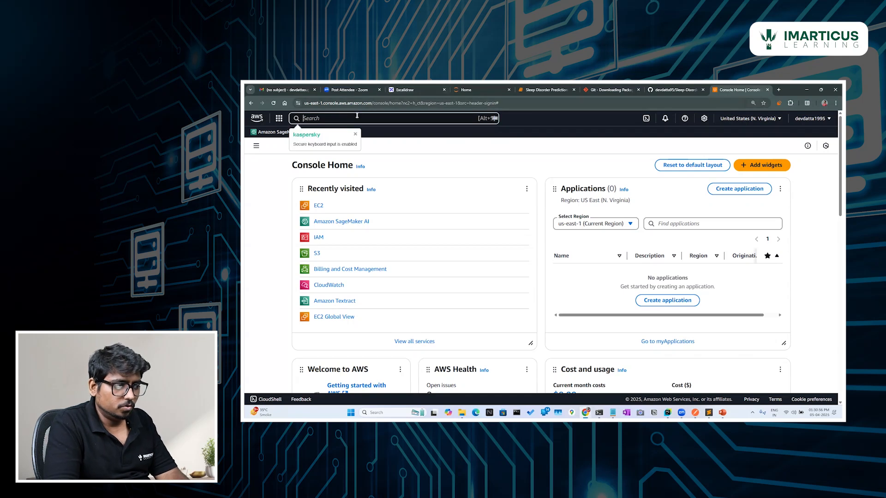
text(aws sage)
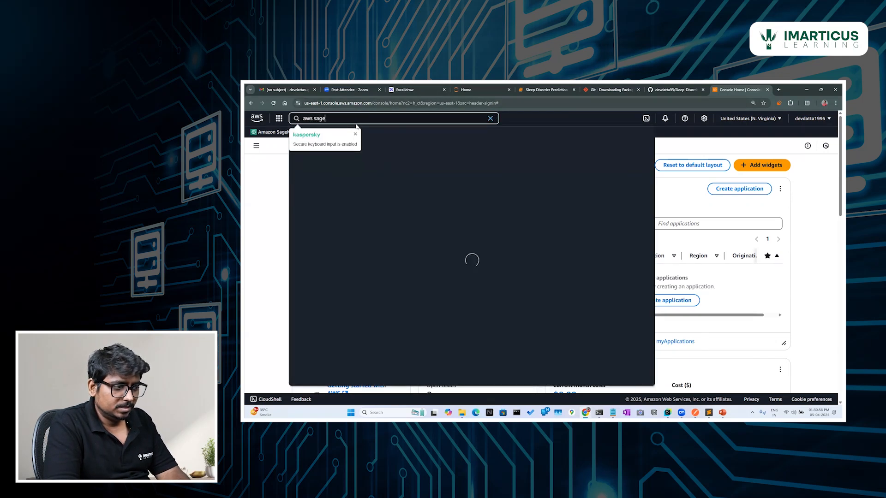
text(mak)
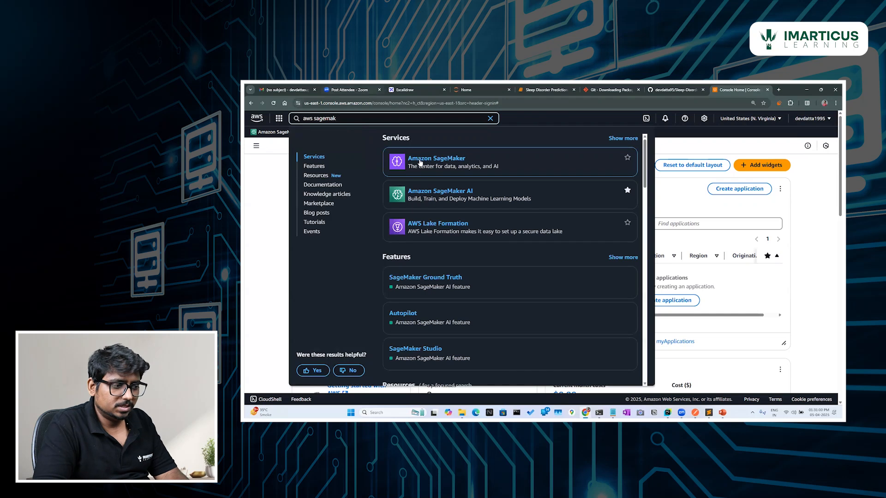
click(421, 161)
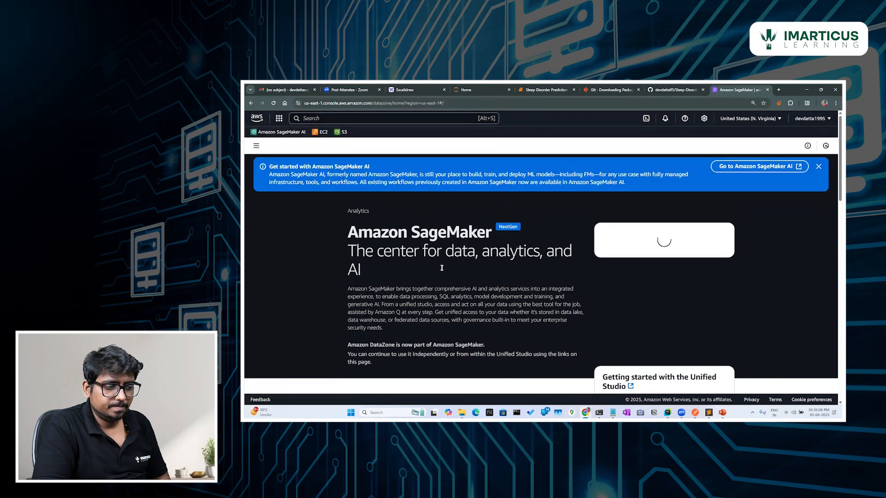
Expand the Amazon SageMaker side navigation and look through the service's overview page.
click(256, 145)
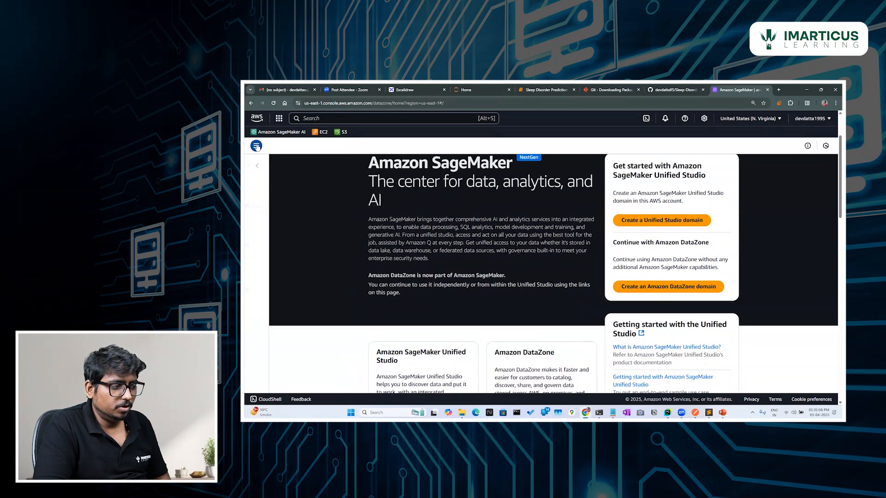
click(349, 119)
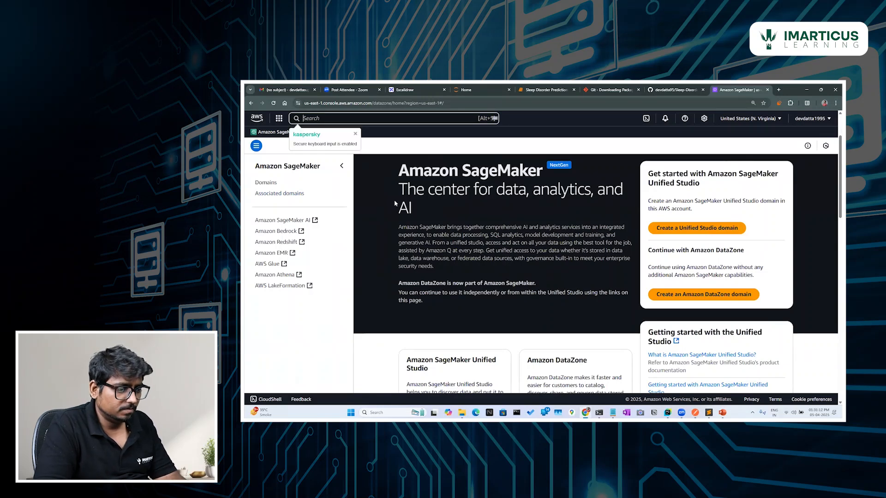
scroll(395, 202, down, 4)
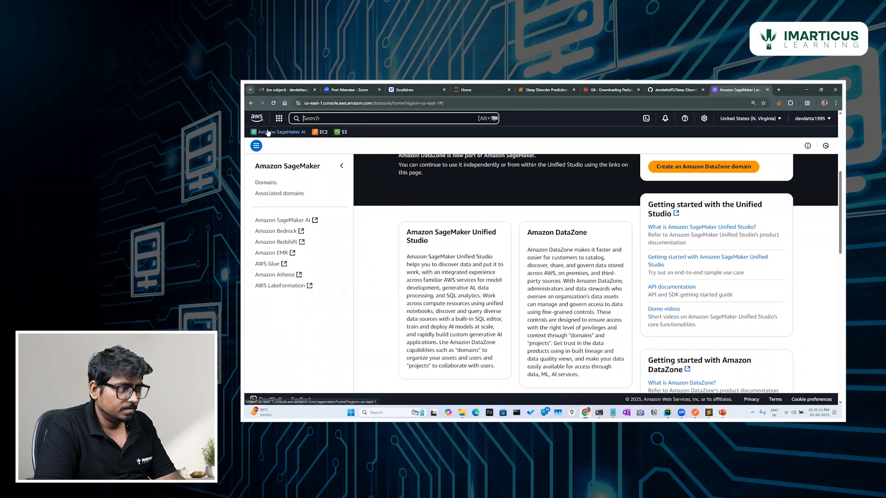
Open the Notebooks page of Amazon SageMaker AI and show its notebook instances.
click(268, 132)
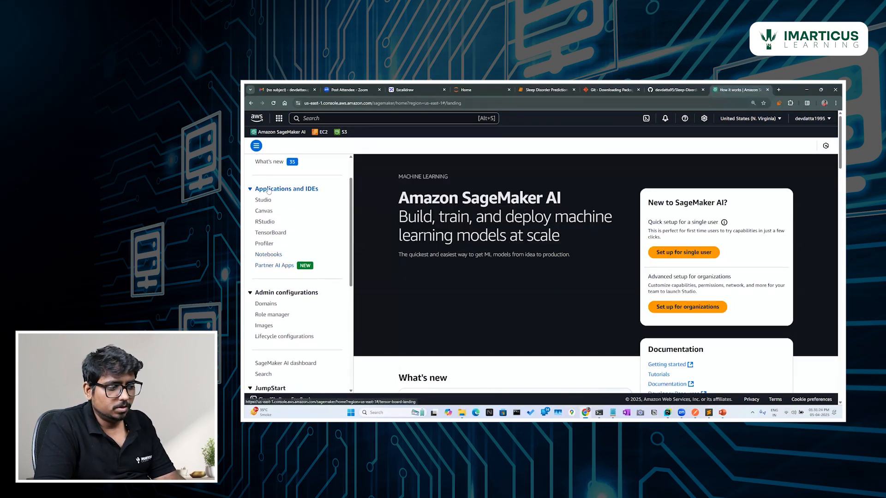
click(260, 255)
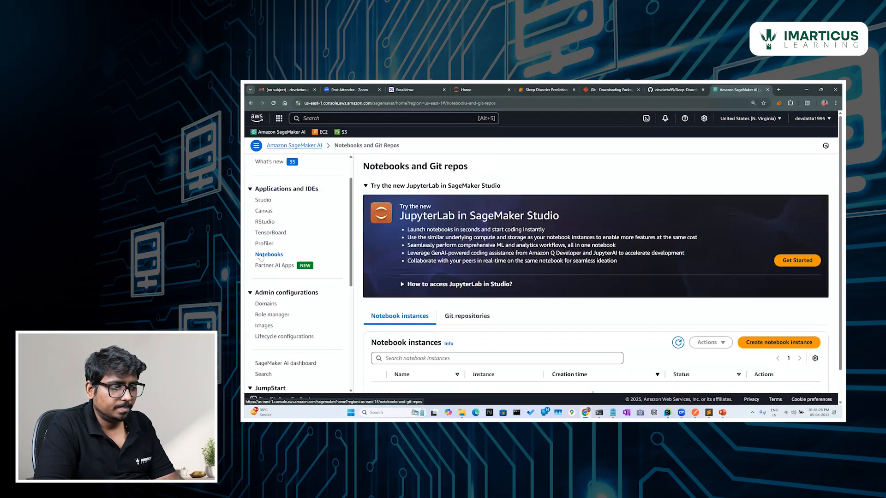
scroll(399, 295, down, 1)
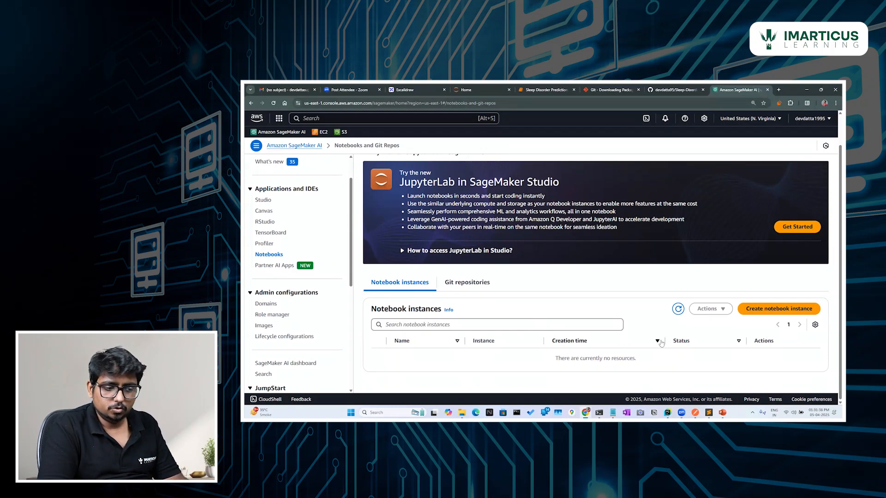
Start creating a notebook instance and name it Deployment.
click(758, 310)
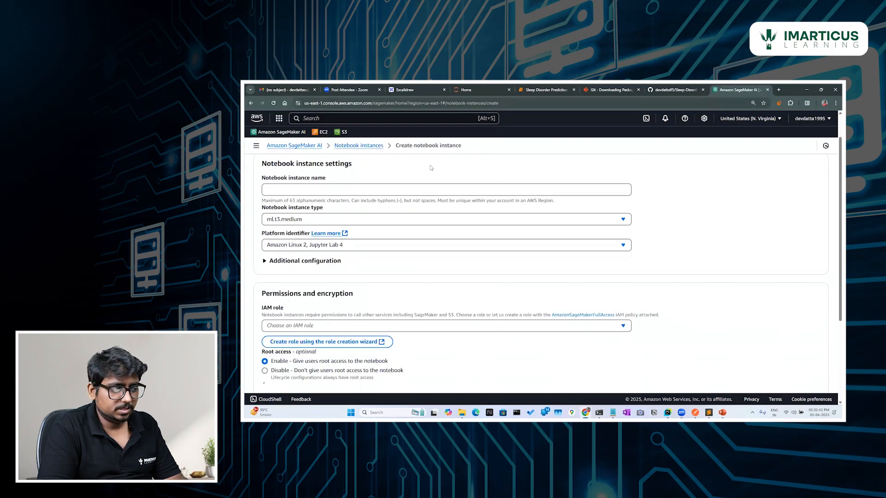
click(385, 187)
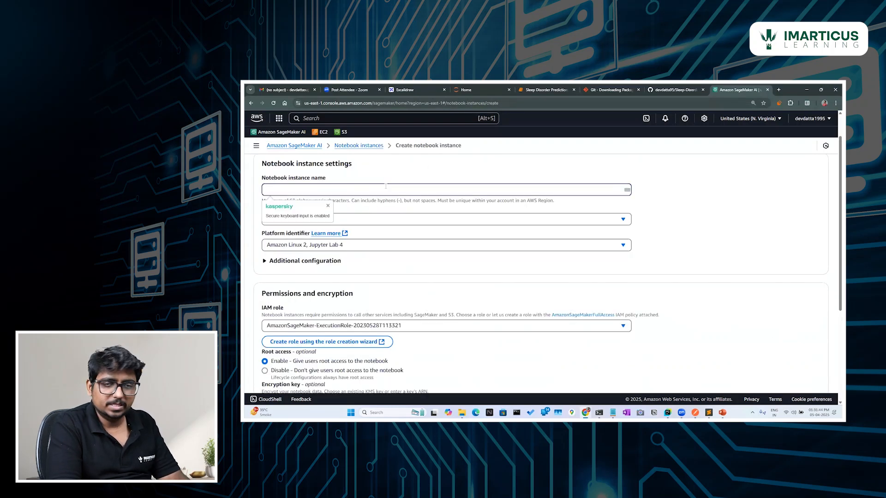
key(Caps_Lock)
text(D)
key(Caps_Lock)
text(eplo)
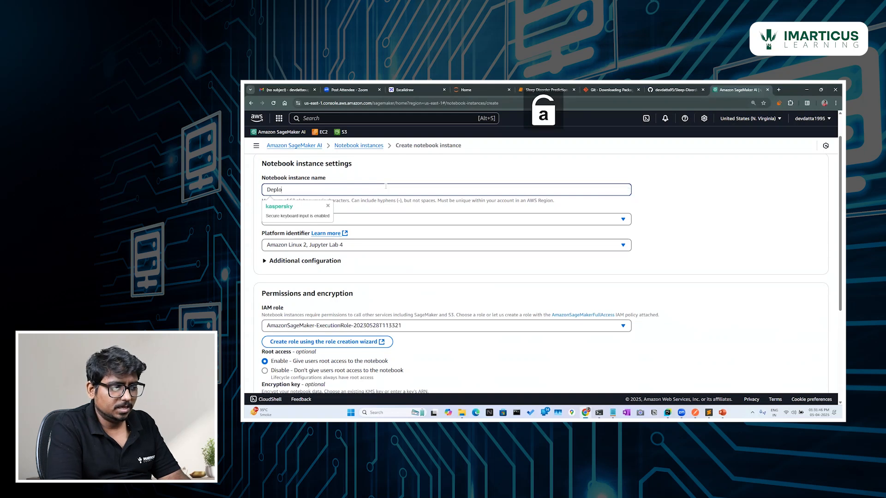
text(yment)
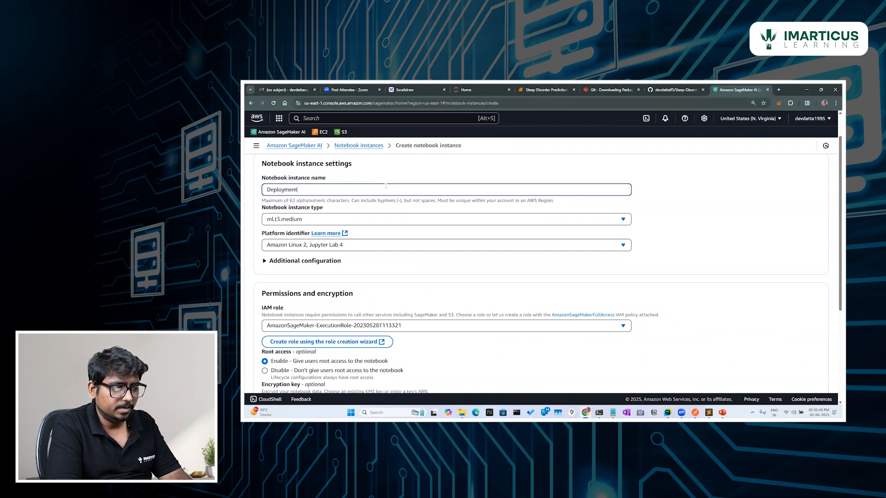
Look through the available notebook instance types and set the instance type to ml.t2.medium.
click(320, 220)
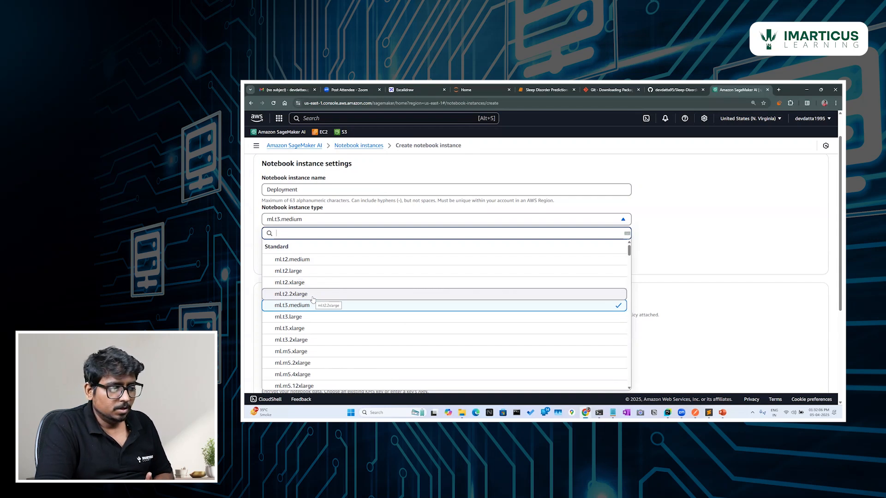
scroll(313, 299, down, 12)
scroll(313, 300, down, 10)
scroll(313, 300, down, 4)
scroll(312, 300, up, 3)
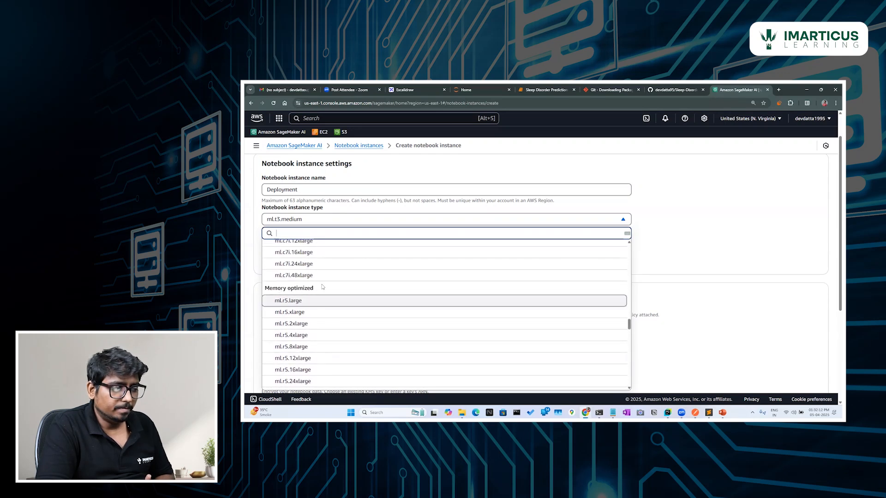
scroll(322, 287, down, 8)
scroll(323, 287, up, 20)
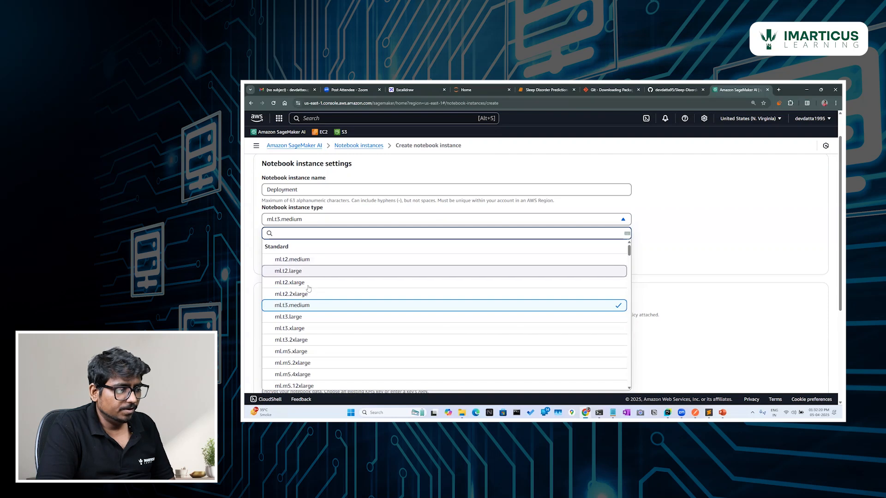
click(287, 261)
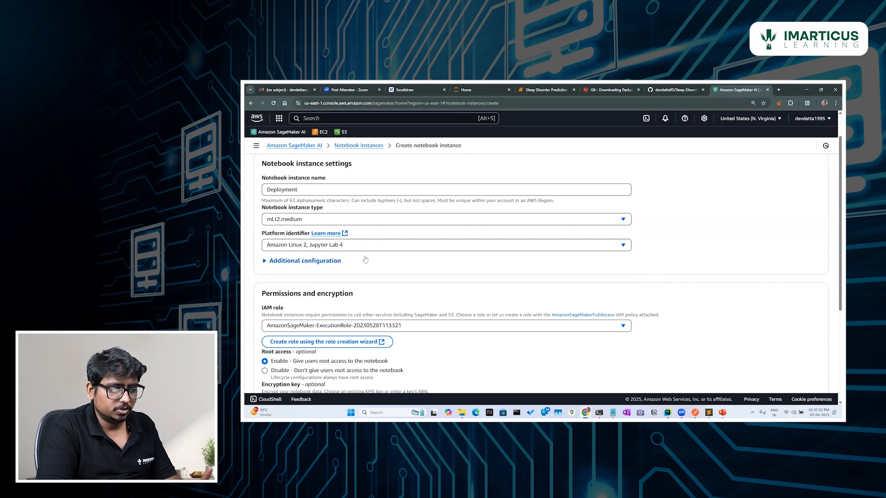
Review the permissions and encryption settings and expand the optional Network section.
scroll(365, 260, down, 2)
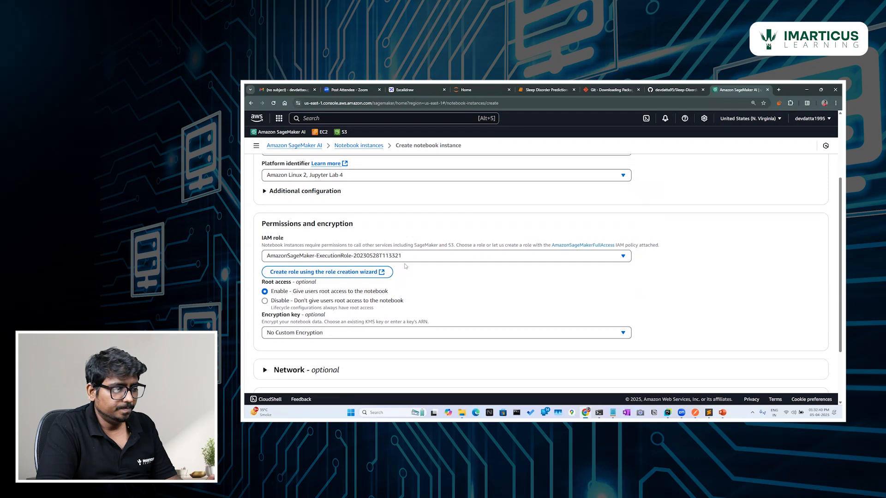
scroll(406, 266, down, 1)
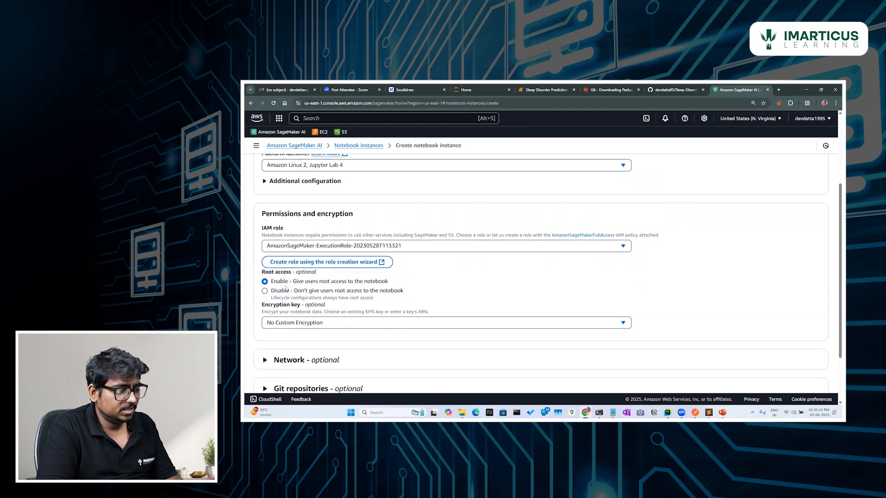
scroll(332, 310, down, 1)
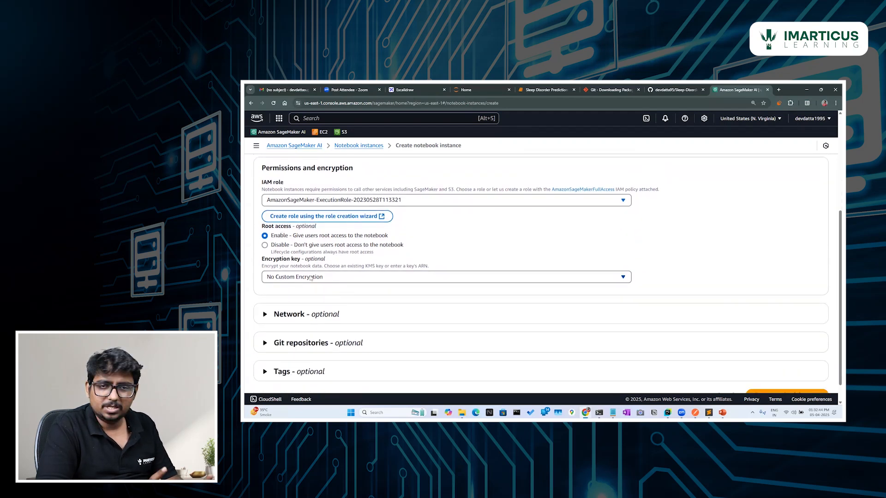
scroll(295, 286, down, 1)
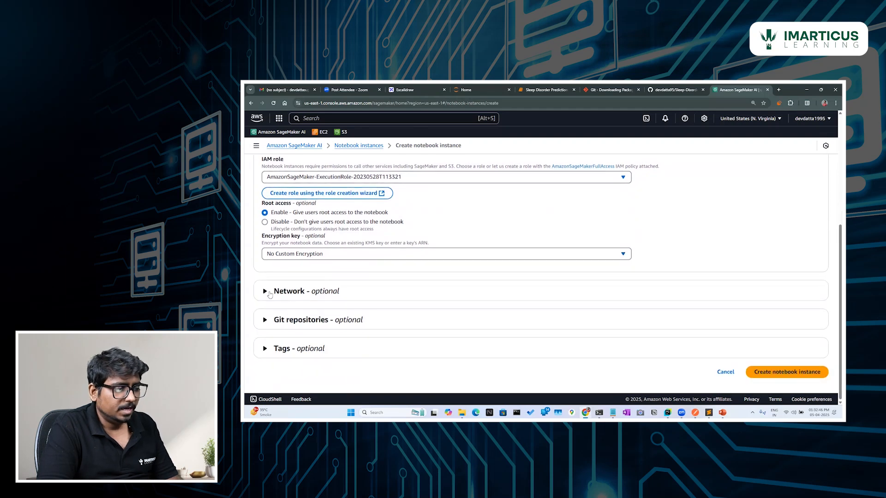
click(269, 292)
scroll(269, 294, down, 1)
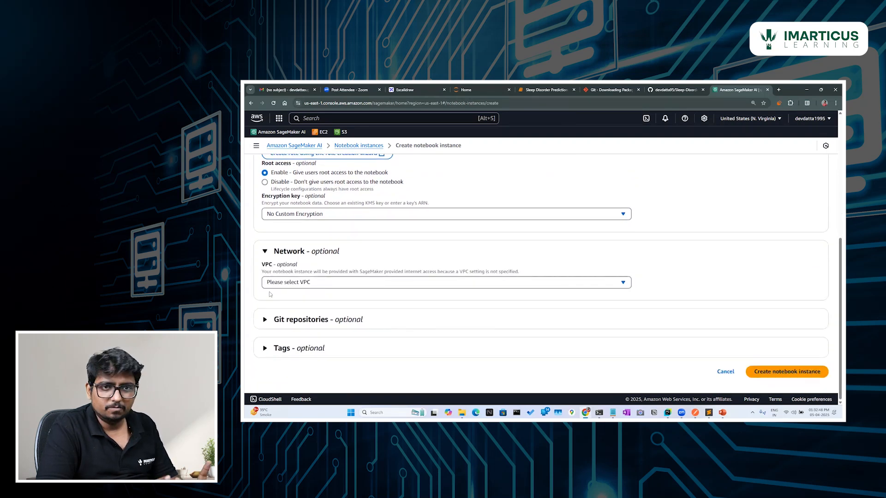
Add an additional Git repository and set it to clone a public Git repository to this notebook instance only.
click(266, 319)
scroll(270, 323, down, 1)
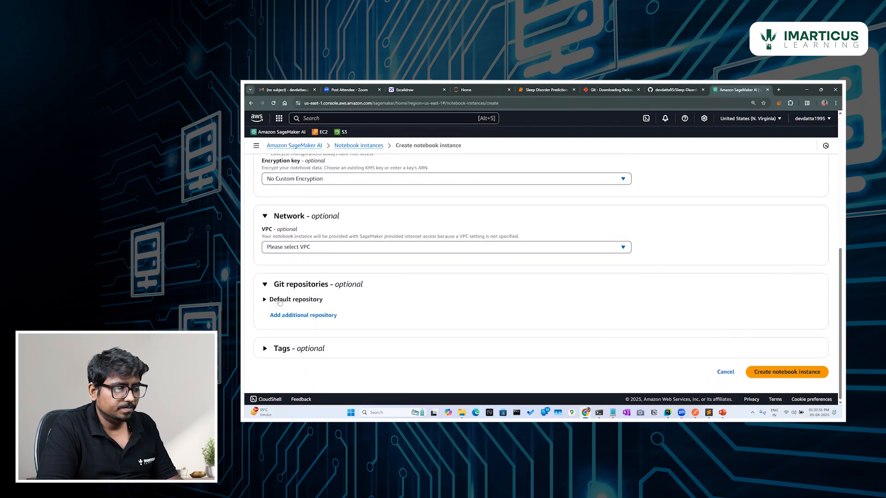
click(307, 317)
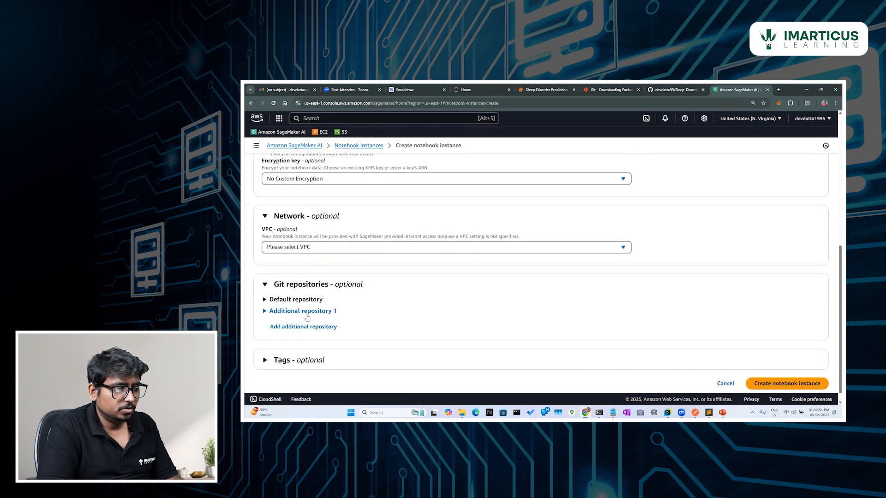
click(265, 313)
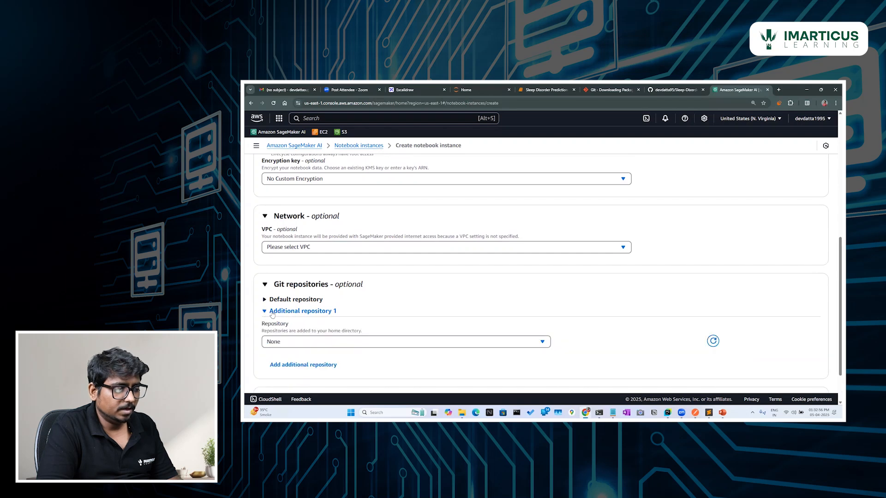
click(300, 342)
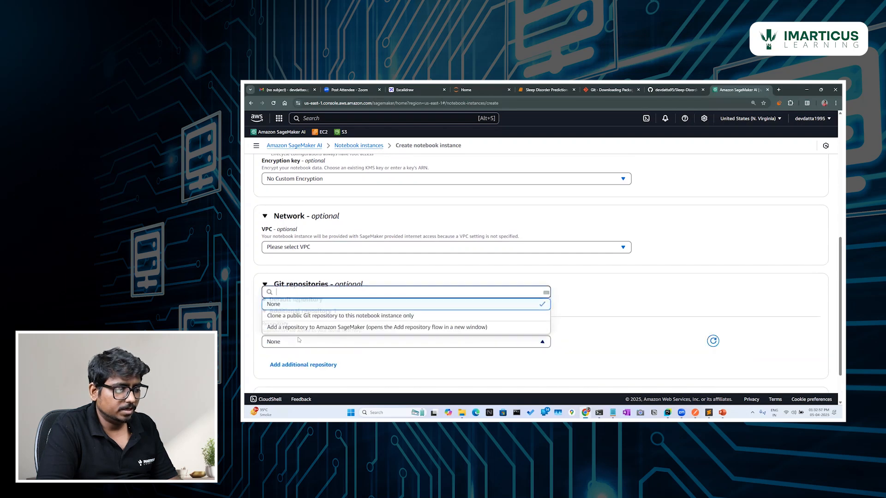
click(325, 317)
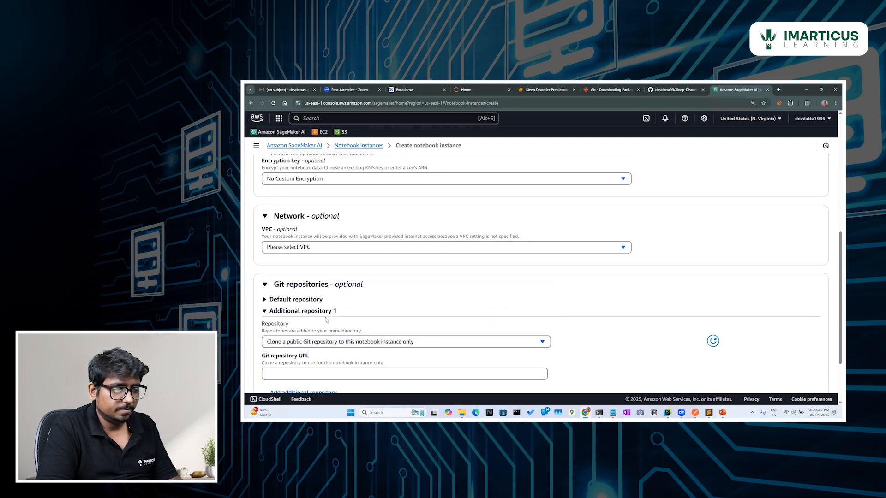
Copy the HTTPS clone URL of the Sleep-Disorder-Prediction-With-App repository on GitHub and enter it as the additional repository's Git URL.
click(299, 373)
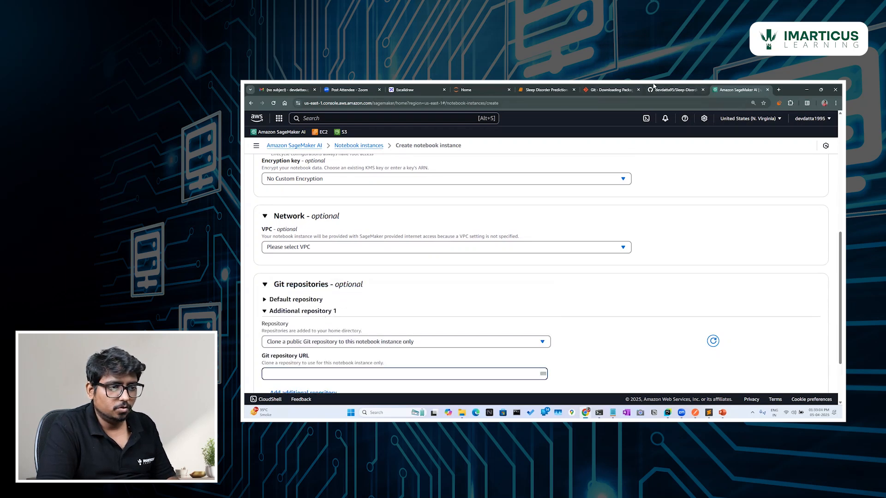
key(ctrl+shift+Tab)
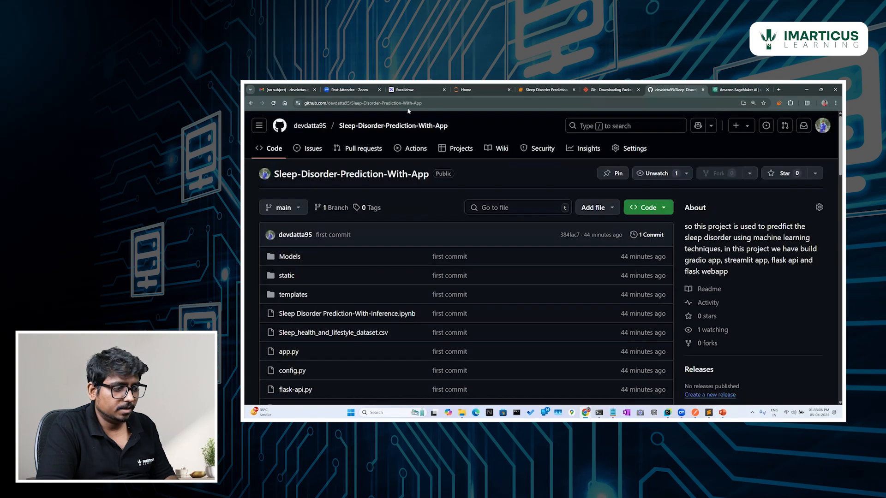
click(650, 209)
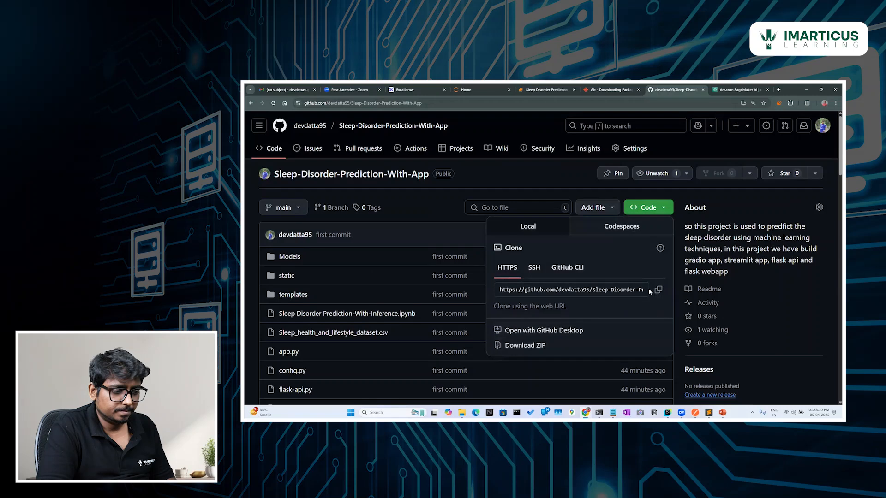
click(658, 289)
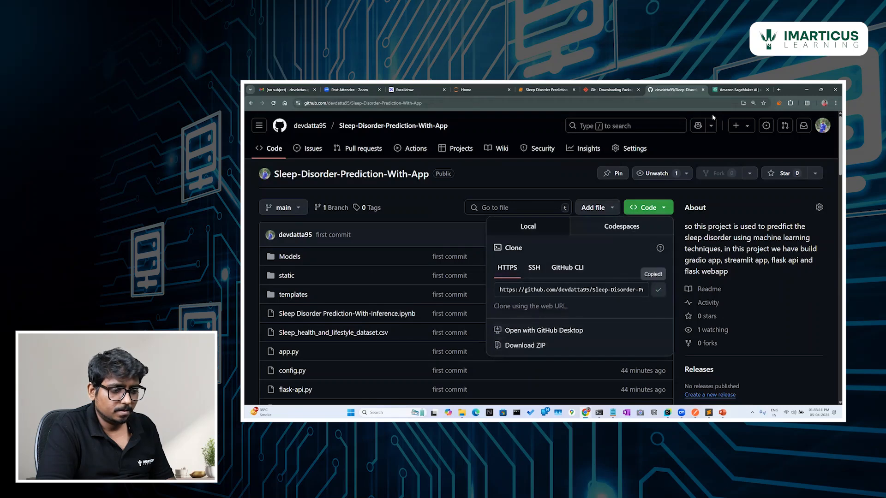
click(743, 90)
key(ctrl+v)
scroll(346, 364, down, 2)
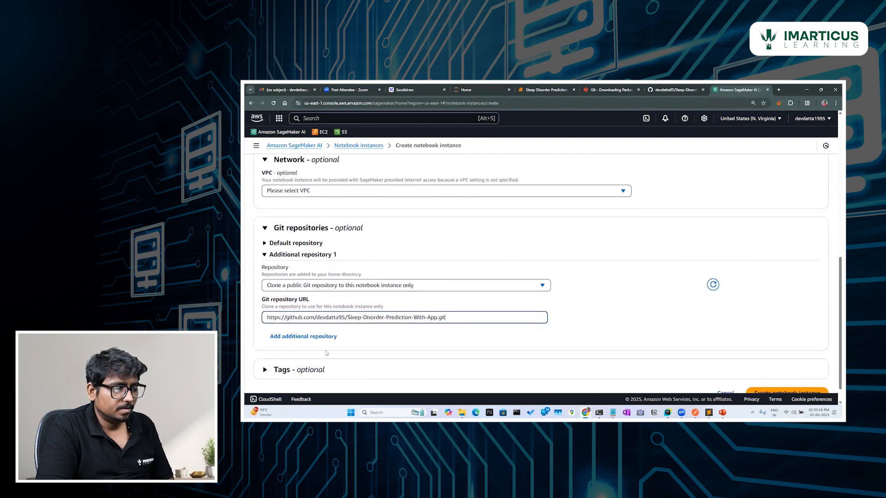
click(351, 330)
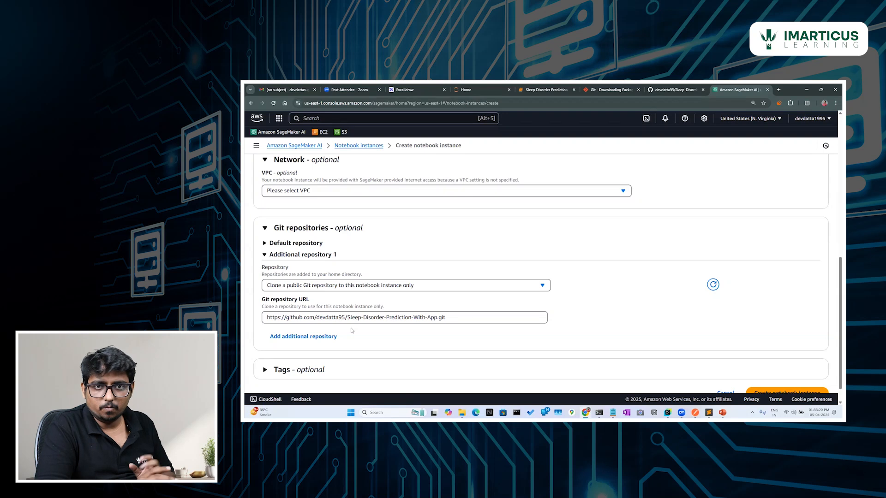
Expand the optional Tags section, review the settings of the whole form, and create the notebook instance.
scroll(351, 329, down, 1)
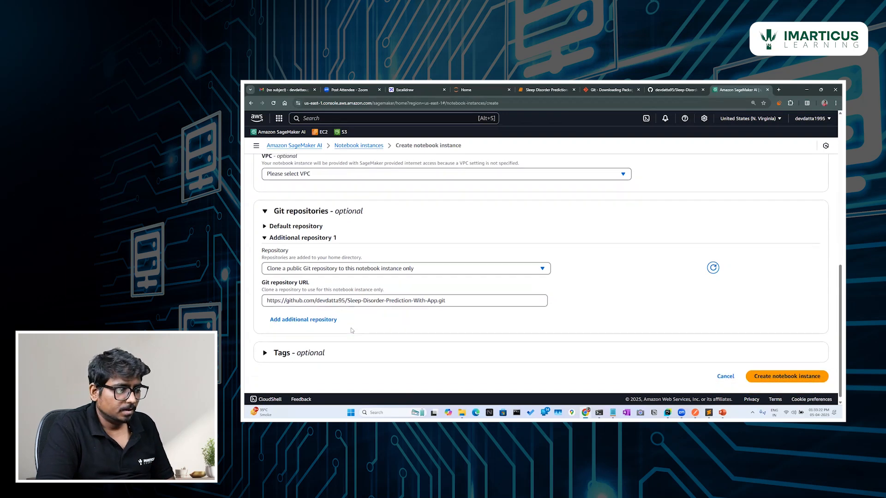
click(265, 348)
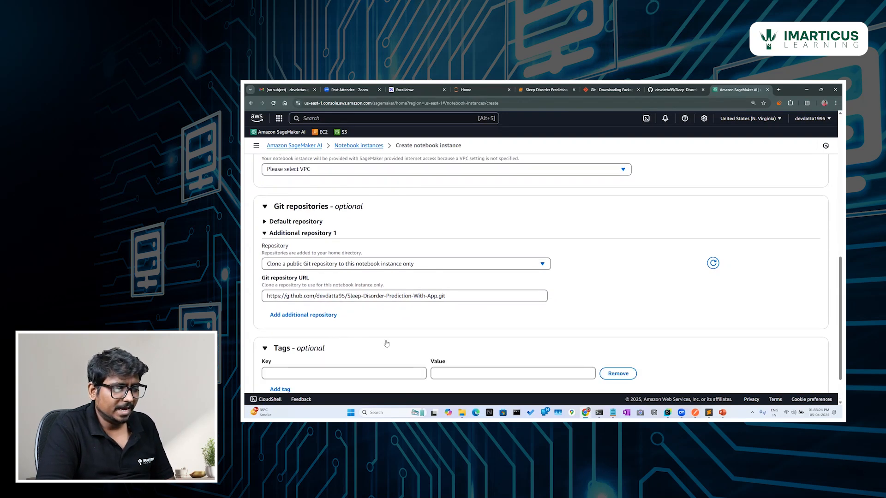
scroll(439, 289, down, 1)
scroll(439, 289, up, 15)
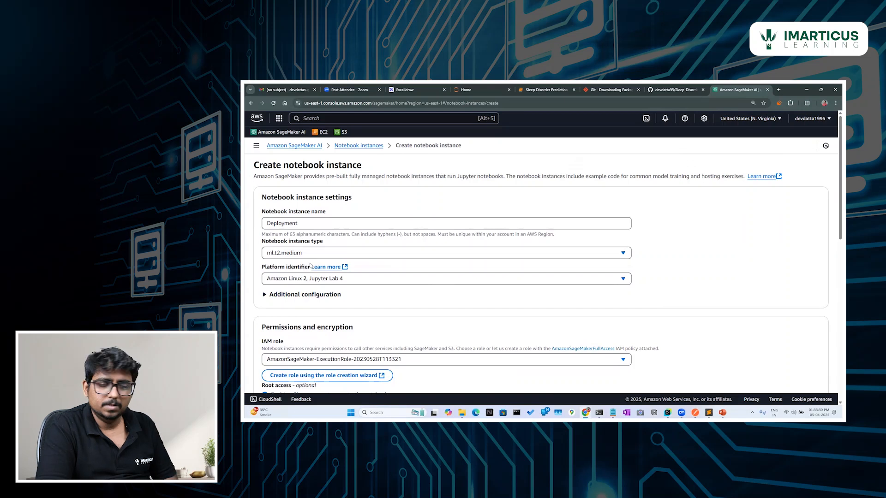
scroll(311, 266, down, 1)
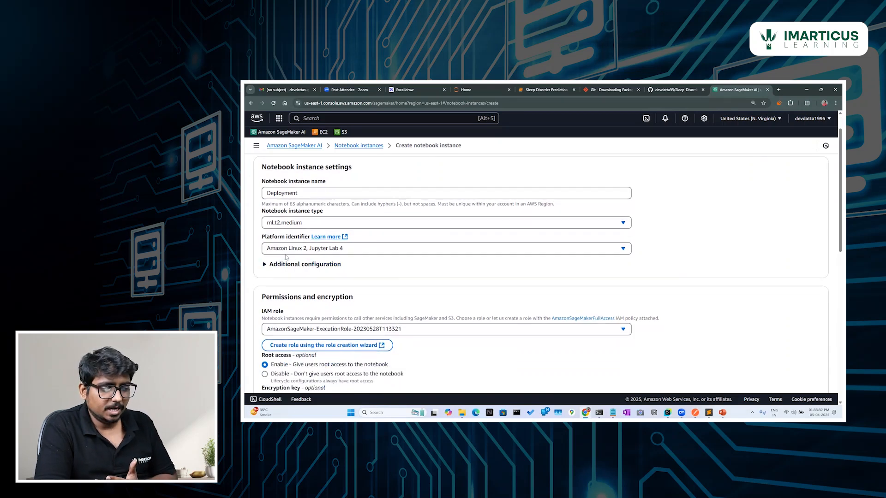
scroll(286, 257, down, 5)
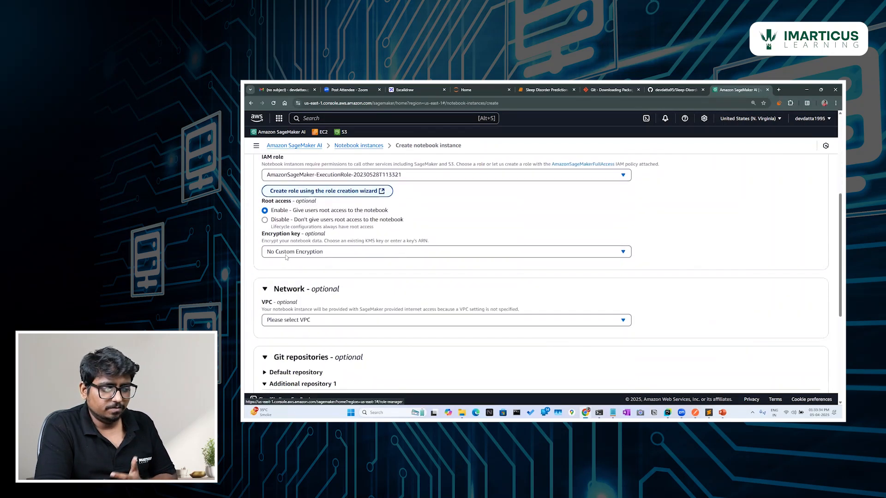
scroll(285, 255, down, 1)
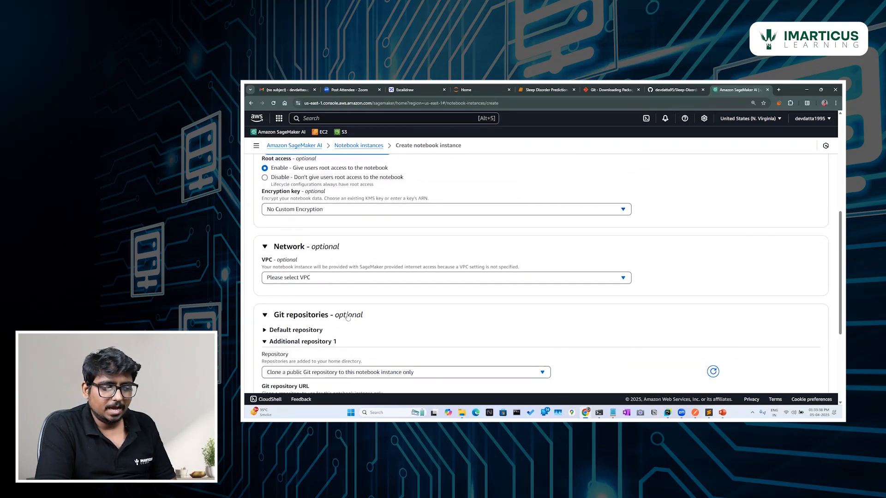
scroll(348, 318, down, 1)
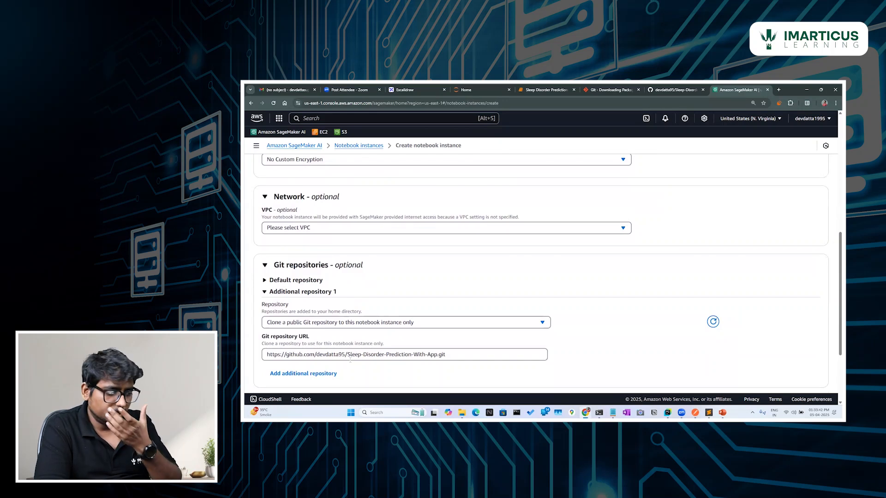
scroll(436, 358, down, 2)
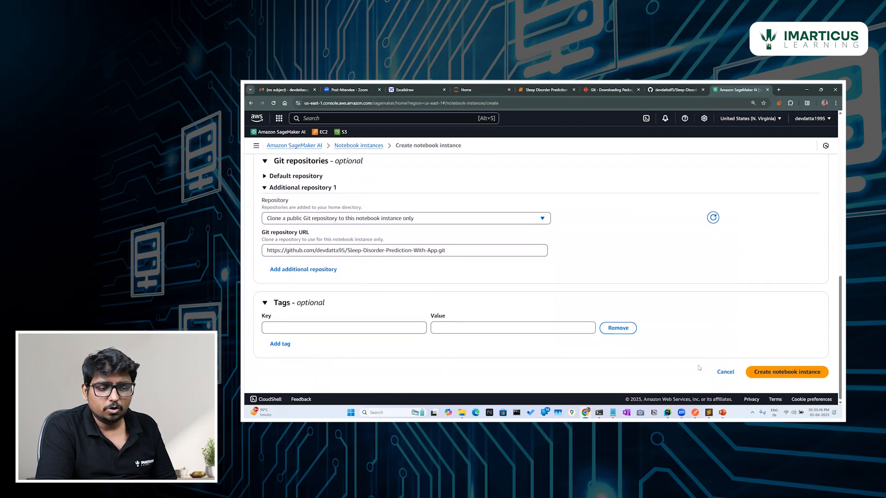
click(781, 373)
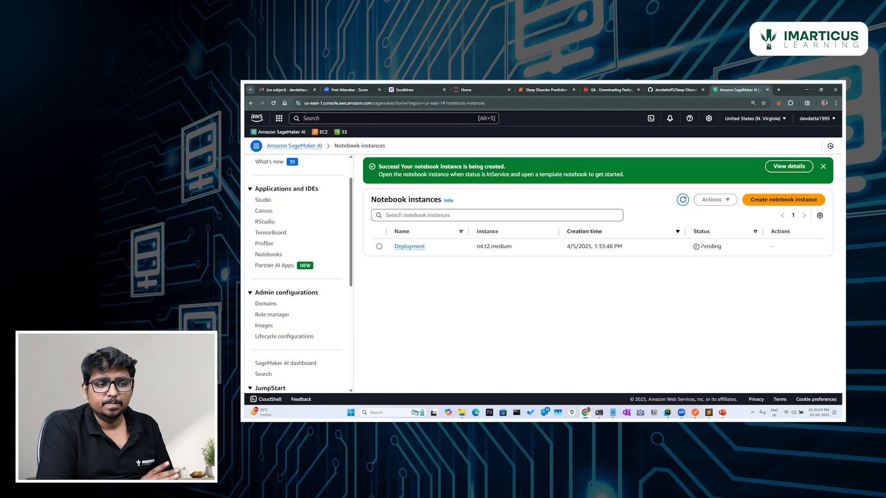
Refresh the status in the notebook instances list and open the Deployment instance in JupyterLab.
click(683, 200)
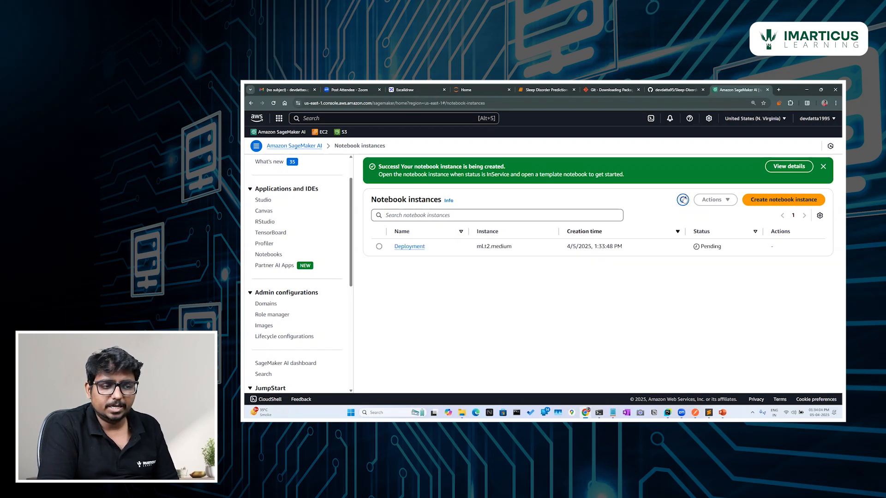
click(684, 200)
click(683, 200)
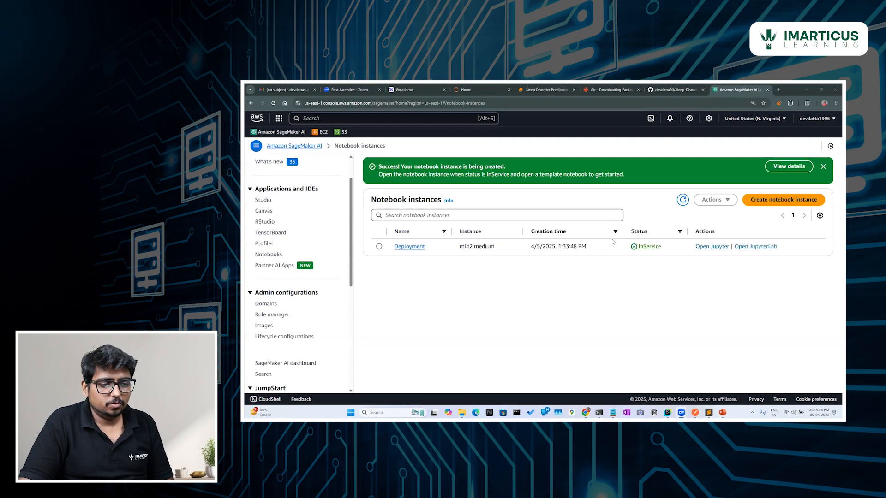
click(683, 203)
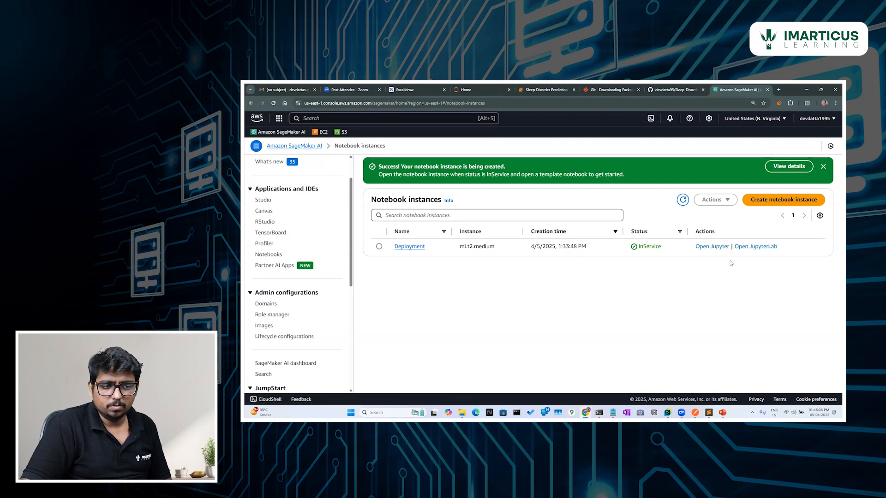
click(755, 247)
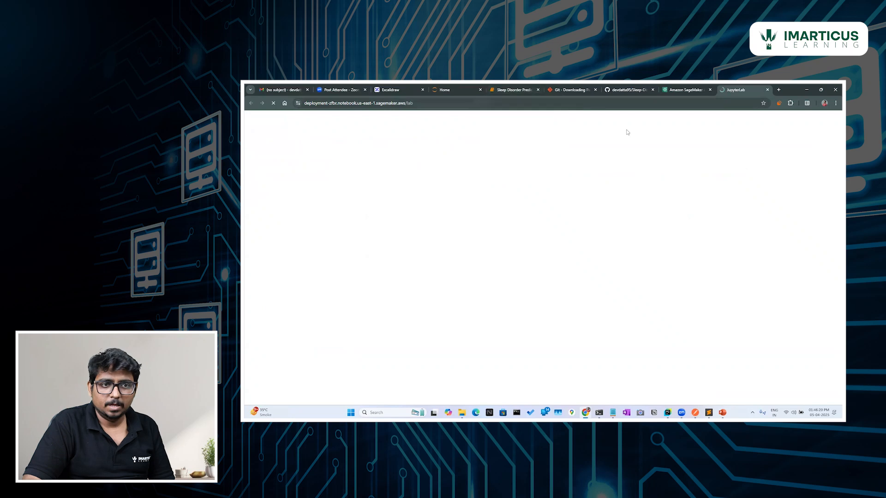
Switch to the local Sleep Disorder Prediction notebook and highlight localhost in its web address.
click(512, 90)
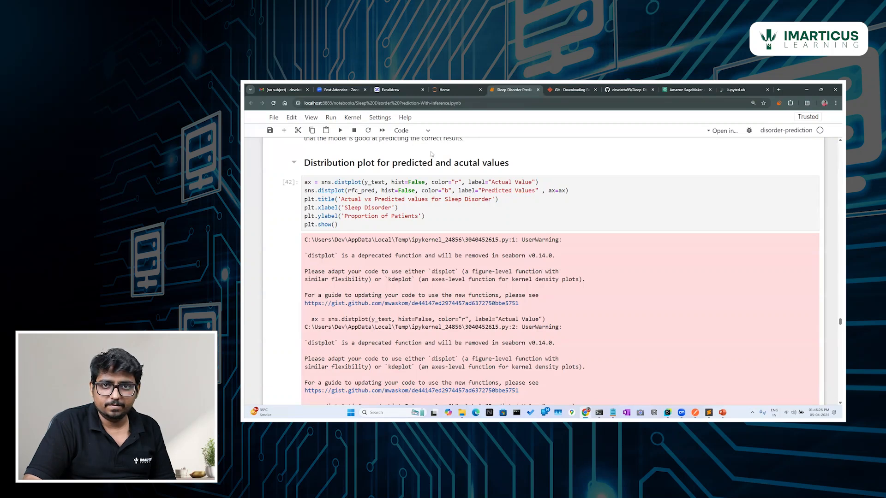
click(319, 104)
double_click(319, 104)
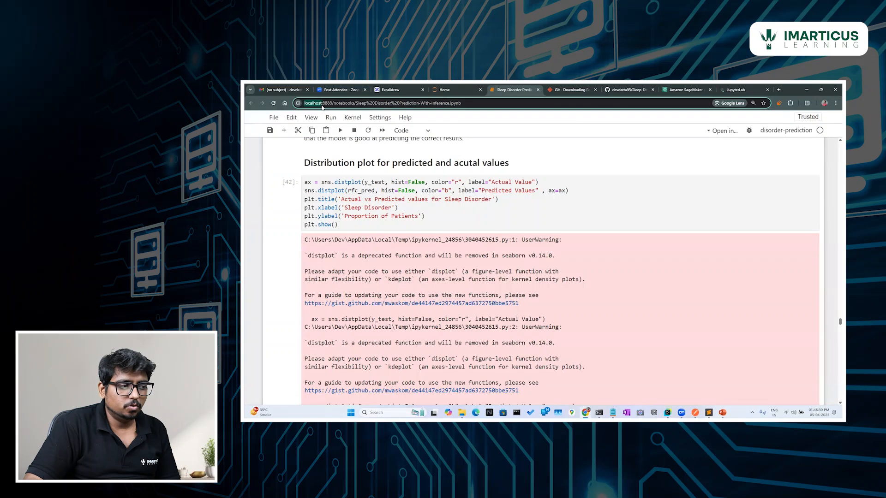
Switch back to the Deployment instance's JupyterLab, create a conda_python3 notebook, and run !pip install tensorflow in its first cell.
click(744, 90)
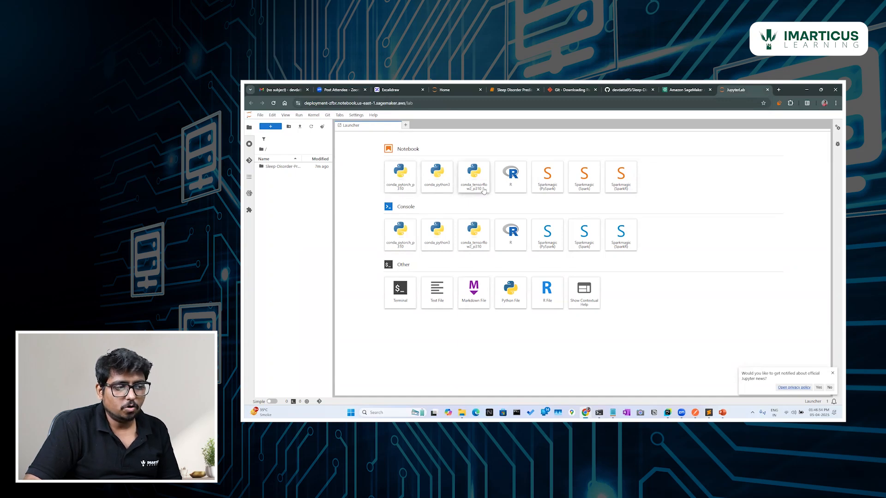
click(439, 185)
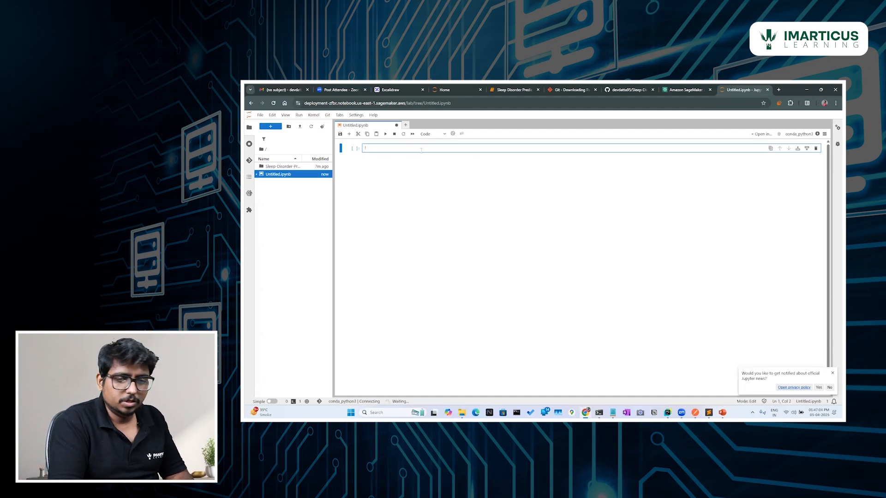
text(ip instal)
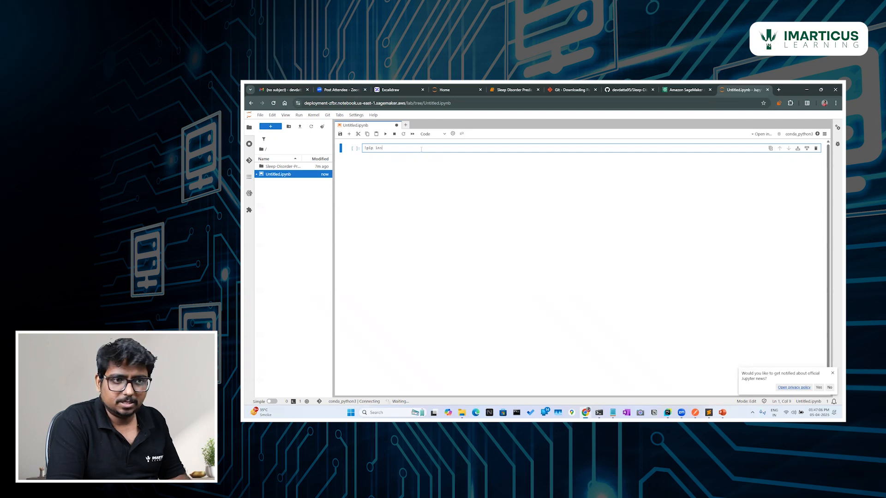
key(ctrl+plus)
key(ctrl+plus)
key(ctrl+plus)
key(ctrl+plus)
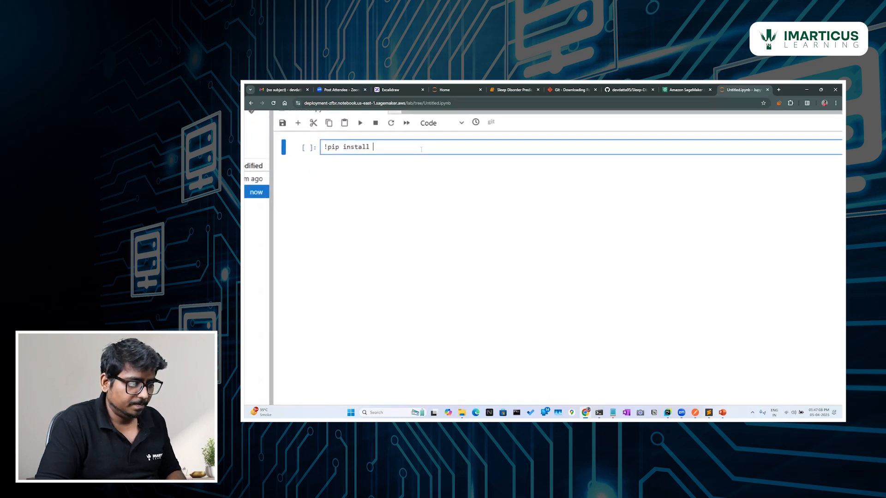
text(l t)
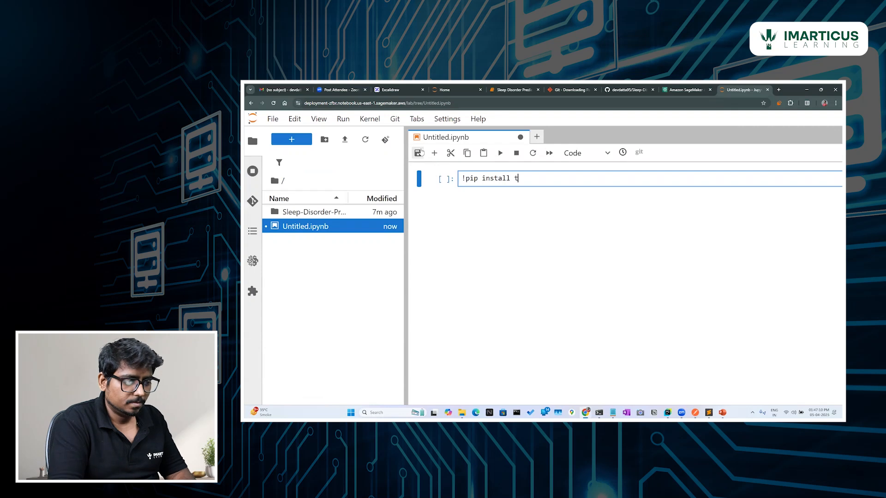
text(ensorllow)
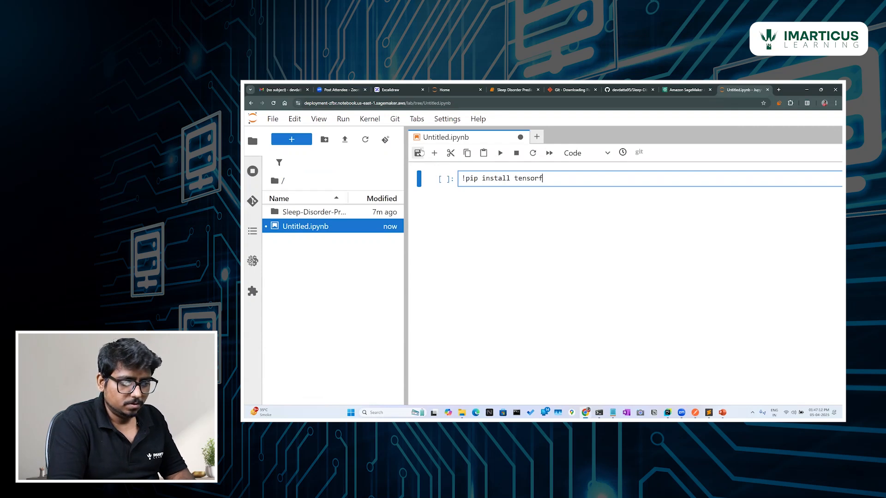
key(shift+Return)
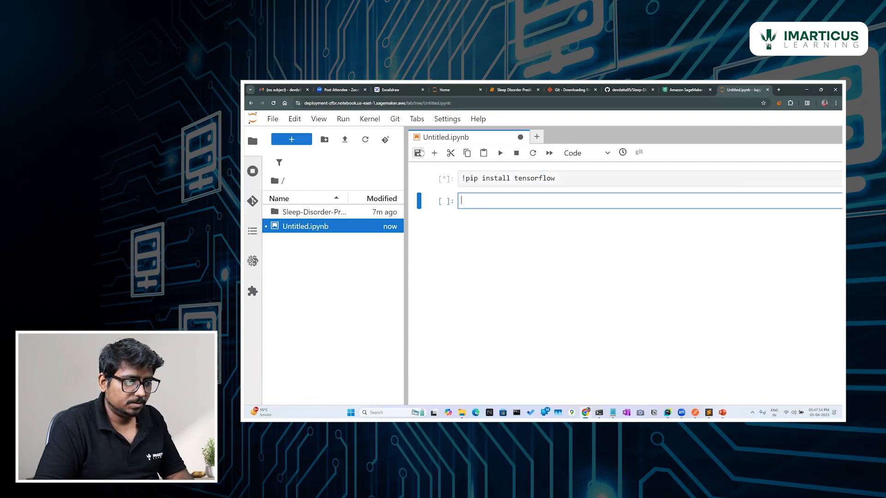
Highlight tensorflow in the install command and follow the installation output below the cell.
key(ctrl+minus)
key(ctrl+minus)
key(ctrl+minus)
double_click(456, 160)
click(434, 181)
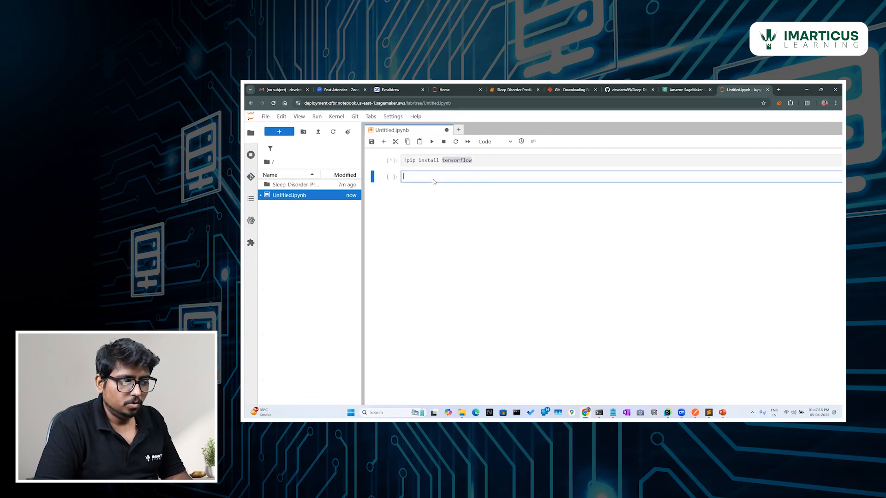
key(ctrl+minus)
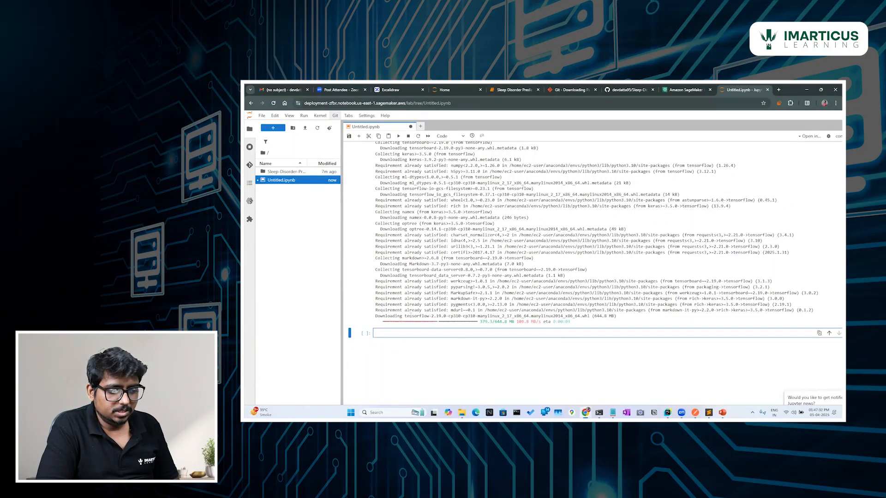
click(436, 317)
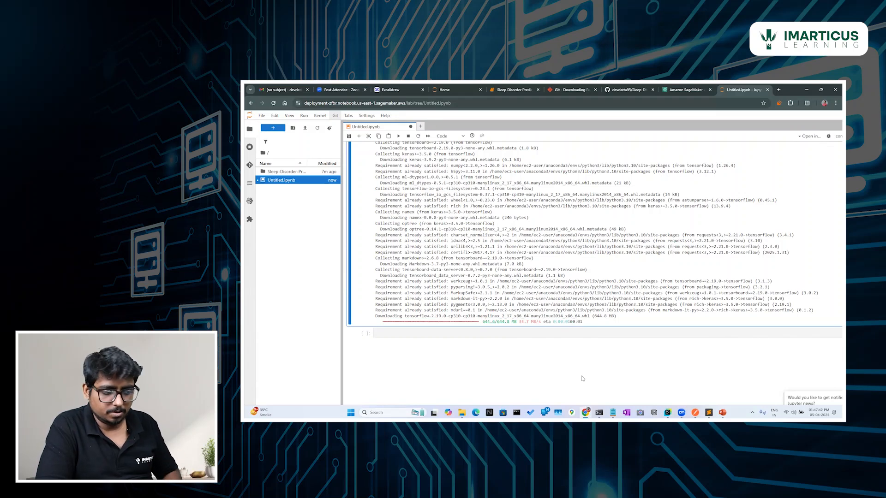
Open Sleep Disorder Prediction-With-Inference.ipynb from the cloned Sleep-Disorder-Prediction-With-App folder, using the conda_python3 kernel.
click(272, 172)
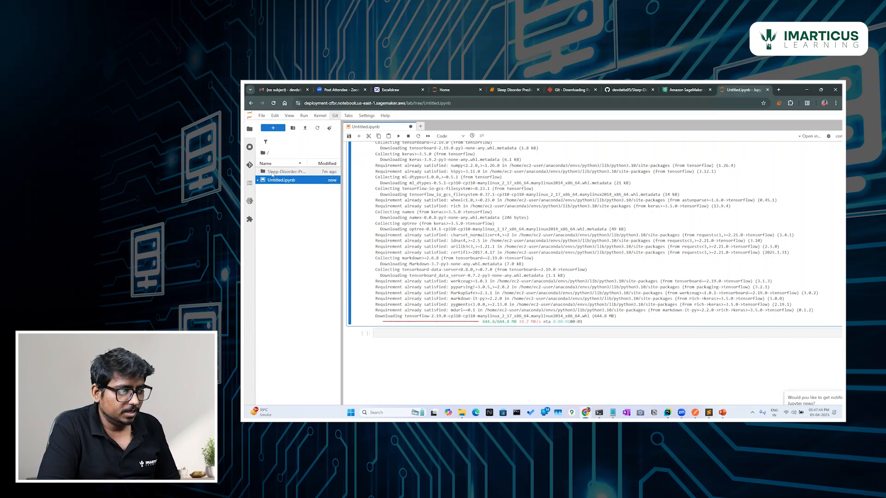
double_click(281, 172)
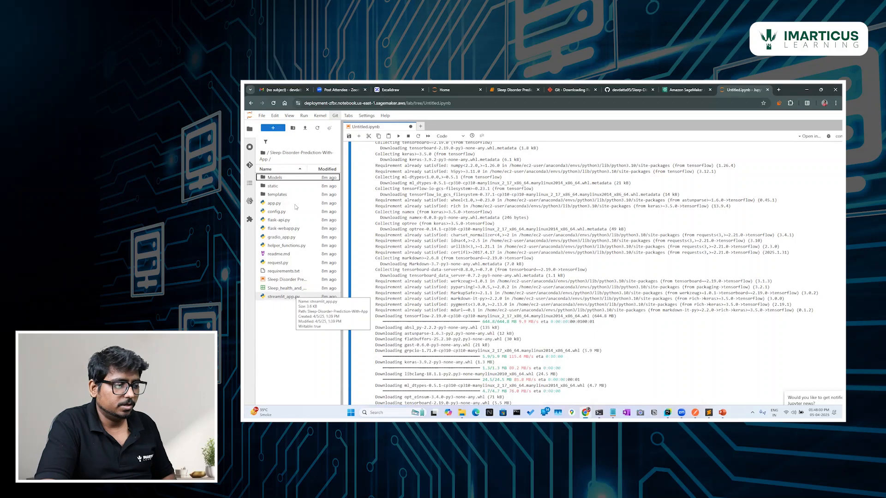
click(298, 316)
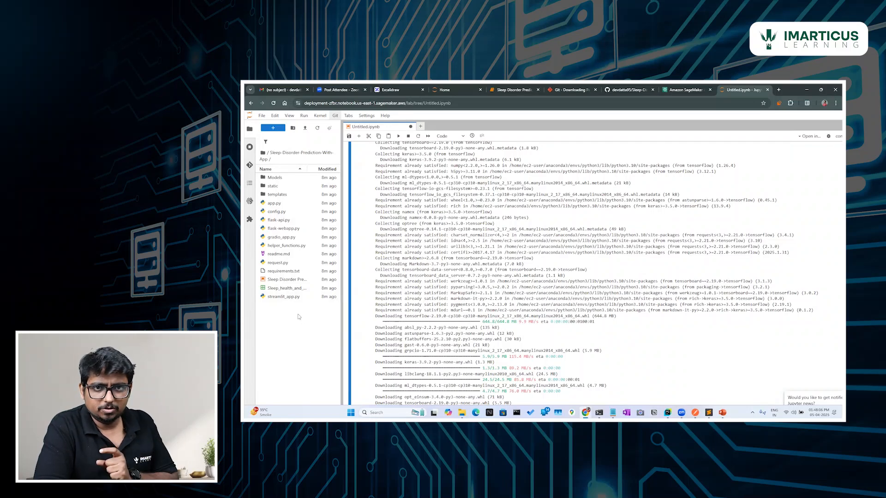
scroll(298, 317, down, 1)
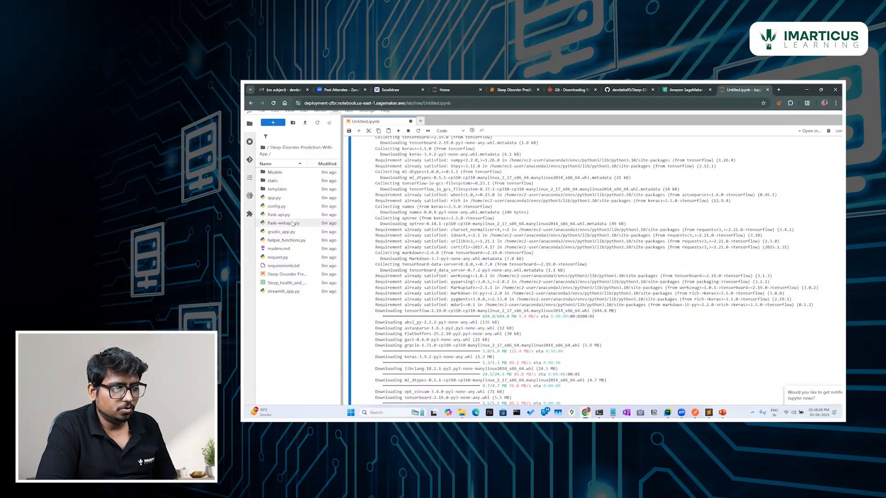
double_click(310, 274)
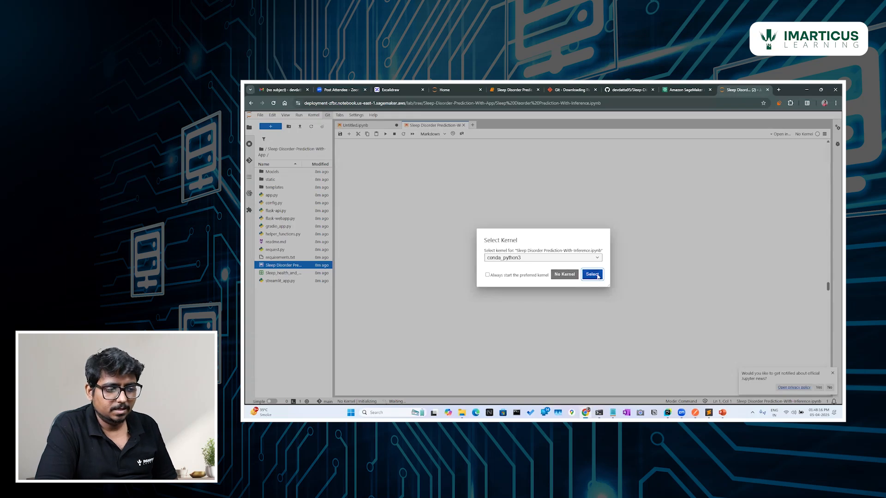
click(593, 274)
Examine the Gradio Deployment code in the notebook, including the model loading, return_prediction and predict_ui functions.
scroll(598, 277, down, 20)
scroll(597, 274, down, 15)
scroll(597, 274, up, 10)
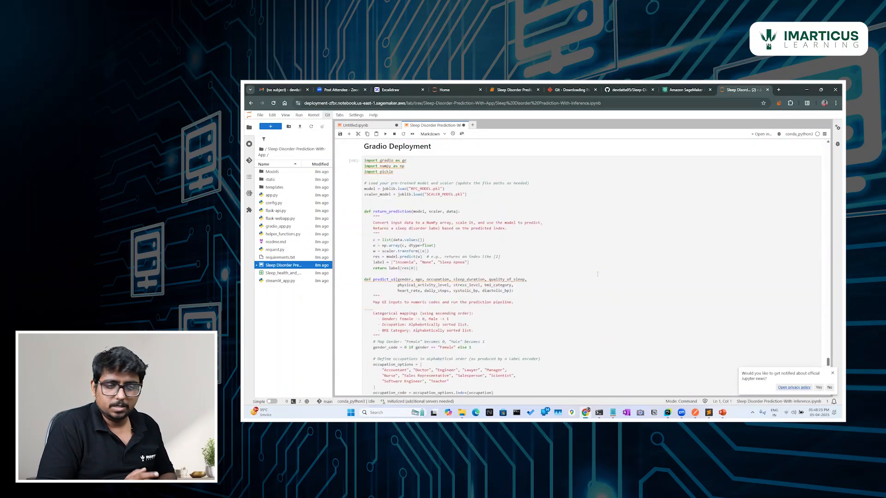
click(597, 274)
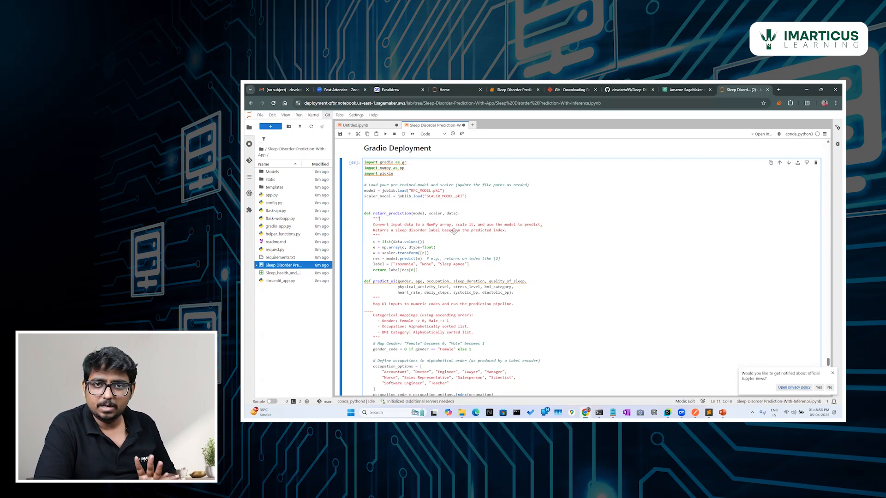
click(497, 179)
scroll(511, 295, down, 5)
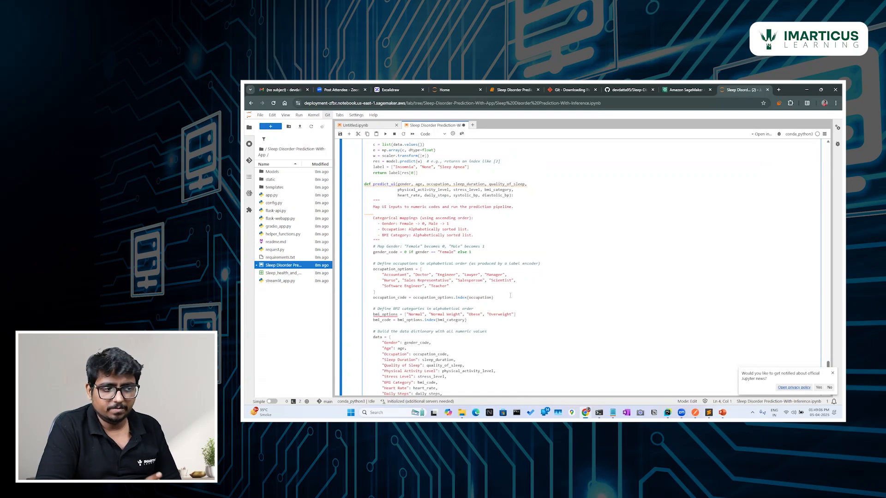
scroll(510, 295, up, 5)
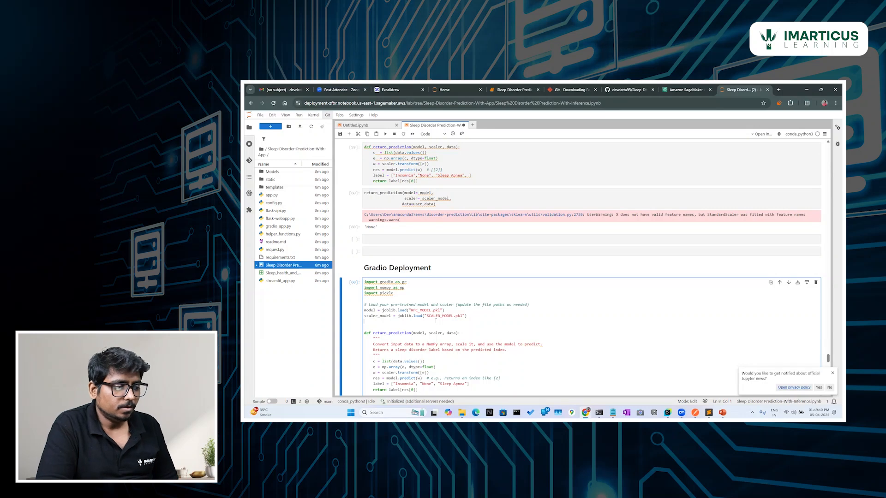
scroll(436, 321, down, 5)
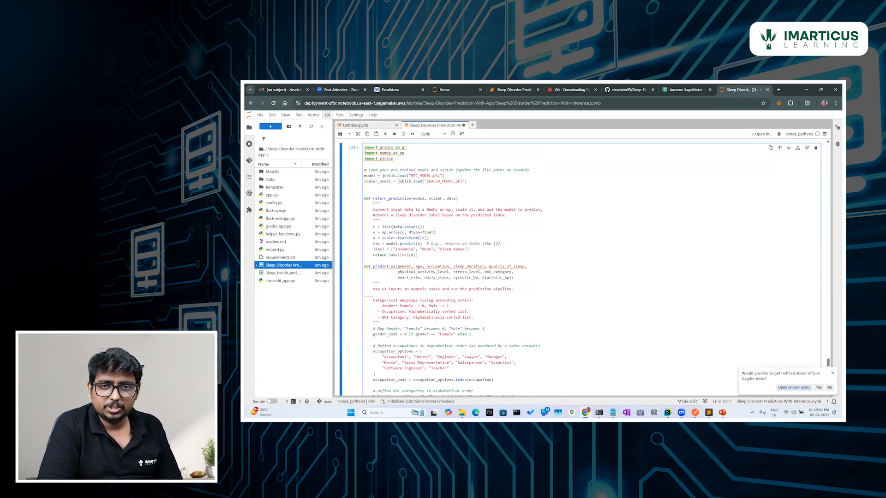
Return to the root folder in the file browser and permanently delete Untitled.ipynb.
click(262, 152)
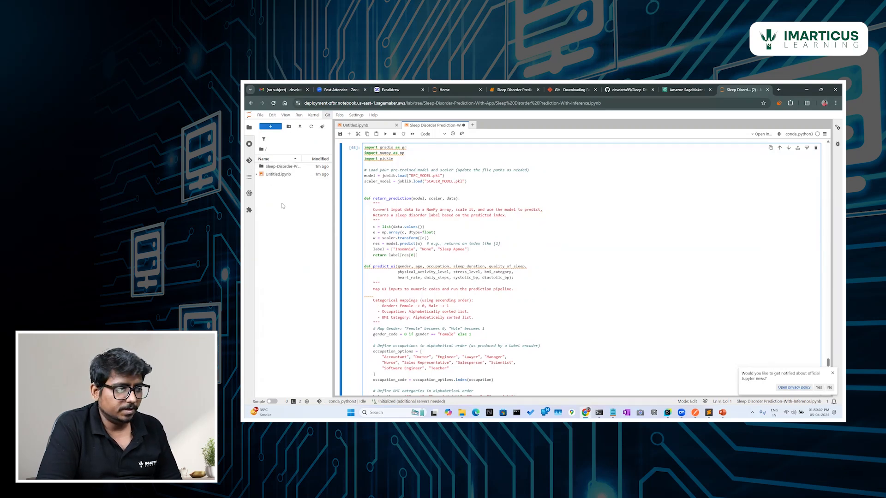
click(289, 174)
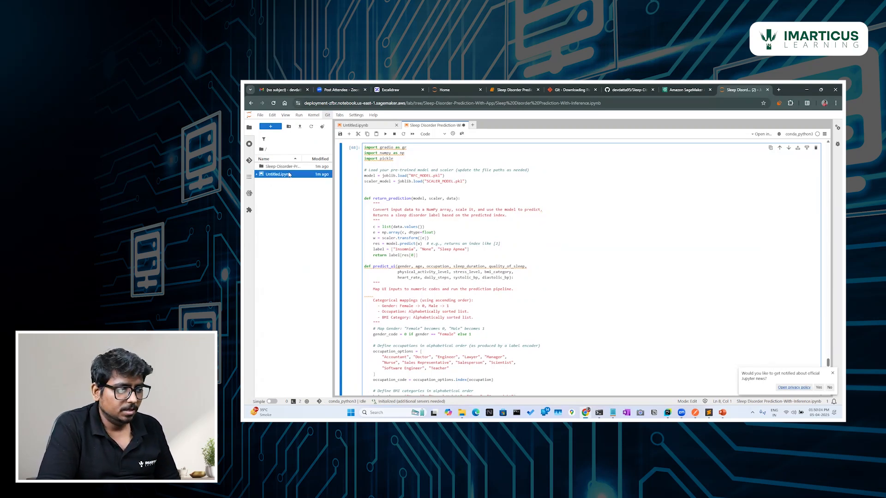
key(Delete)
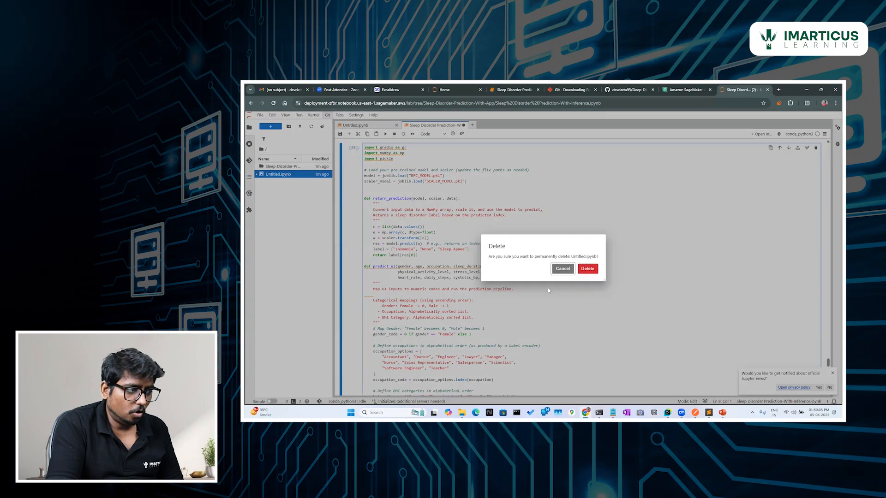
click(591, 267)
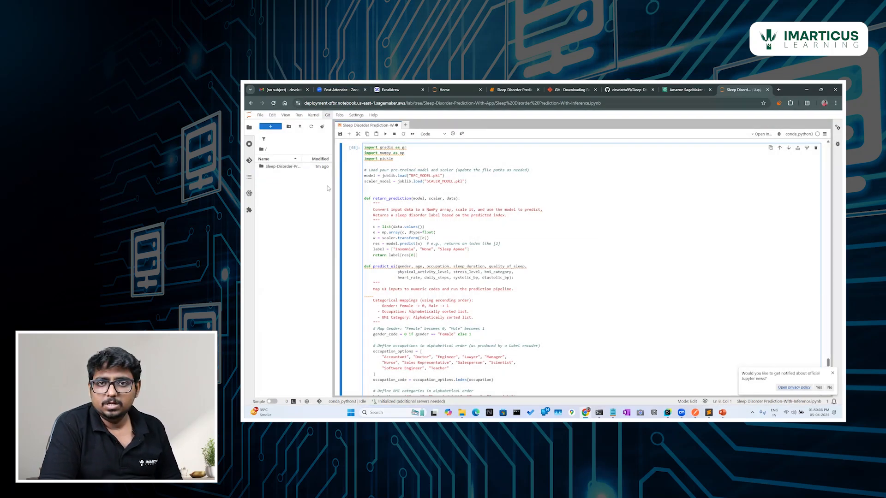
Permanently delete the cloned Sleep-Disorder-Prediction-With-App folder and close its open notebook.
click(316, 168)
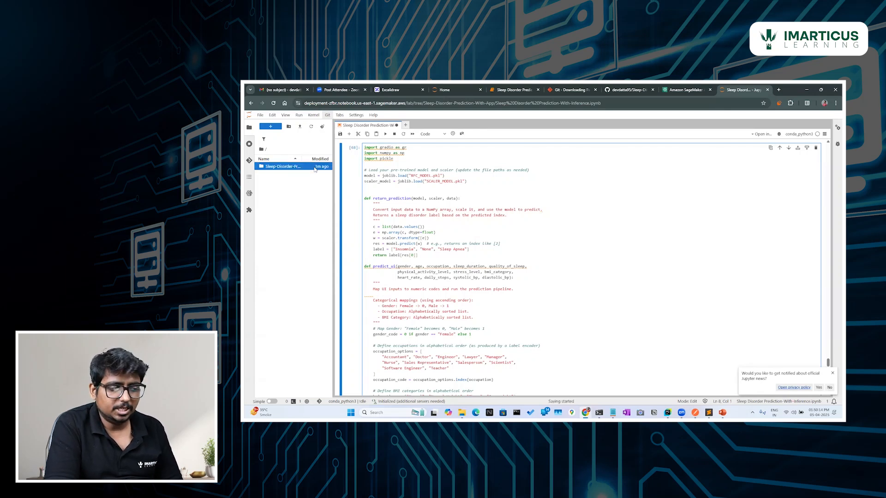
key(Delete)
click(600, 272)
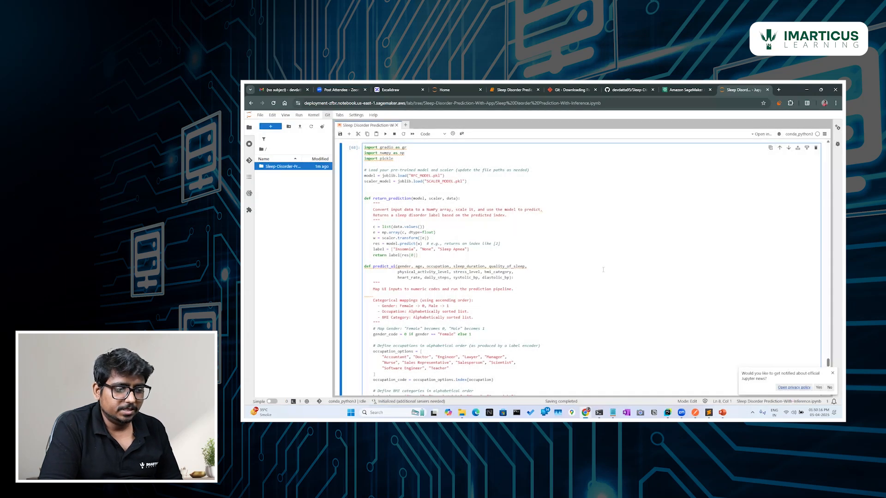
click(519, 237)
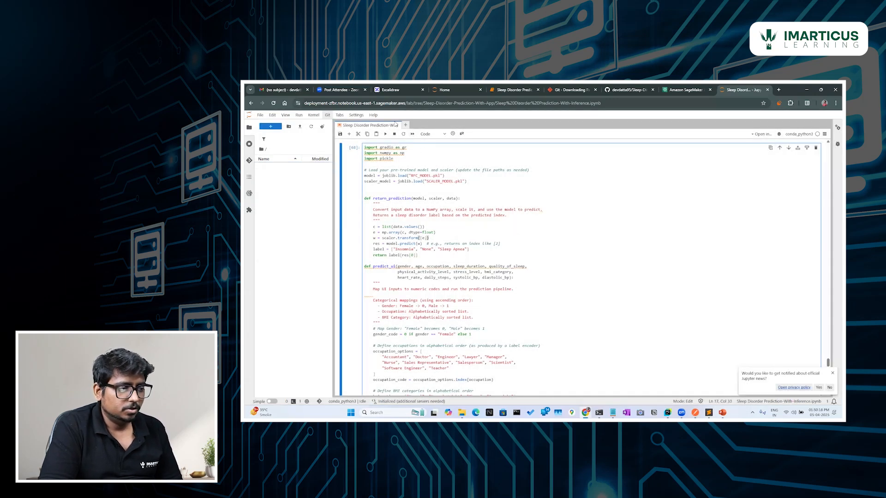
click(397, 125)
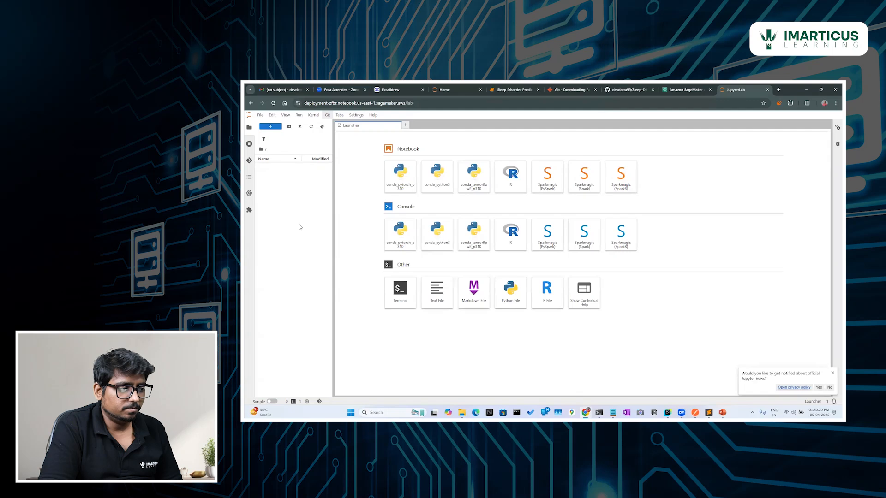
Switch to the SageMaker AI notebook instances list, refresh it, stop the Deployment instance, and check which actions are available for it.
click(687, 90)
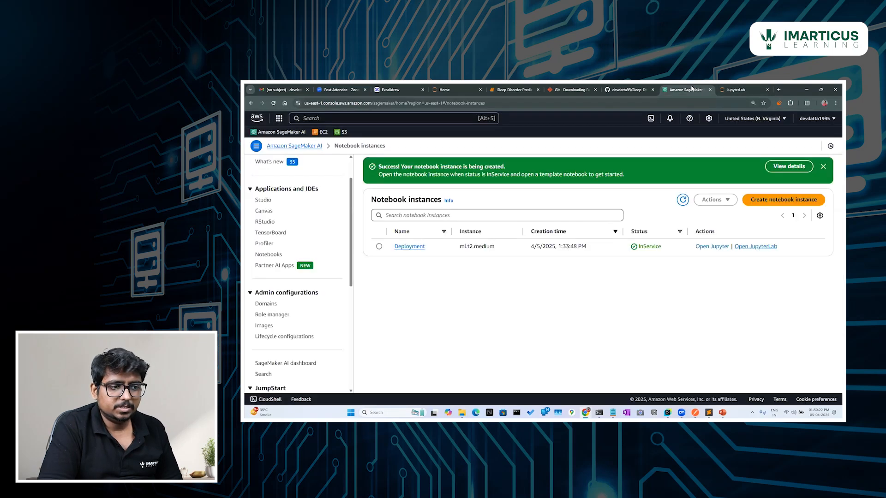
click(682, 200)
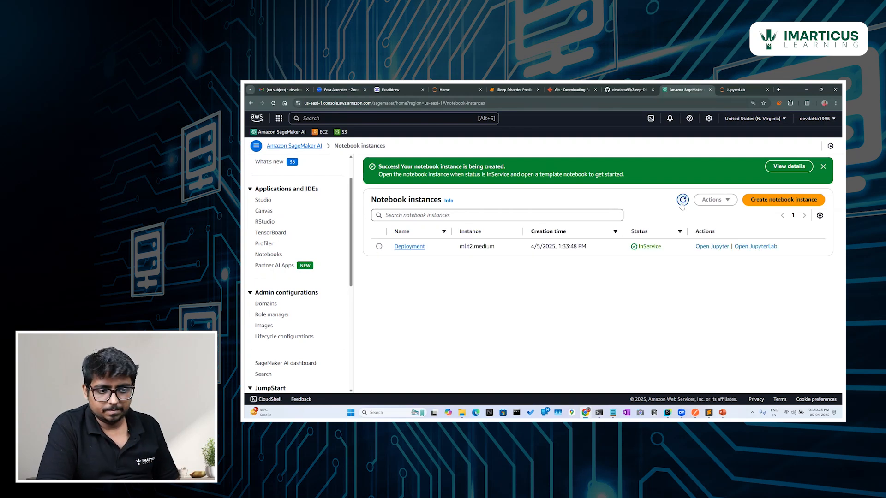
click(379, 247)
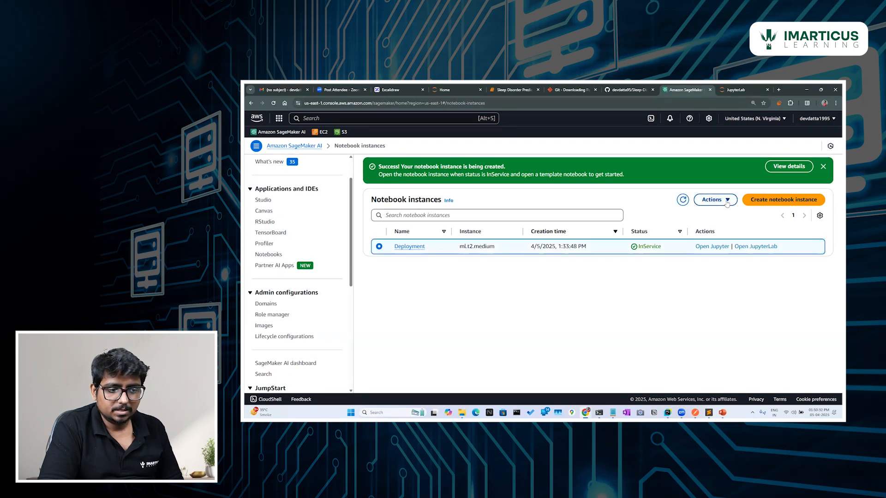
click(713, 199)
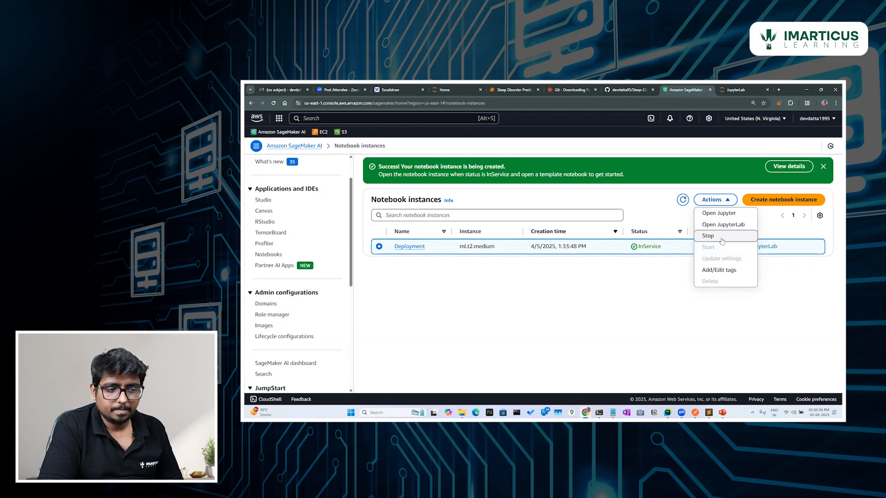
click(722, 239)
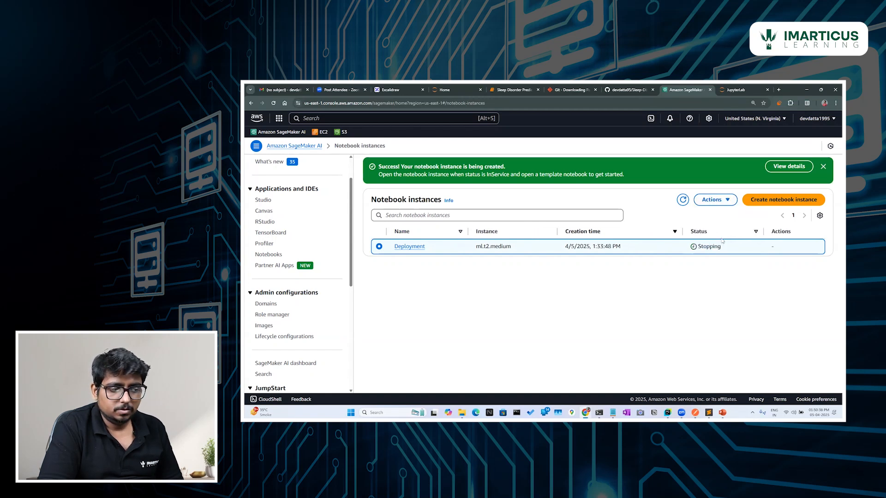
click(721, 202)
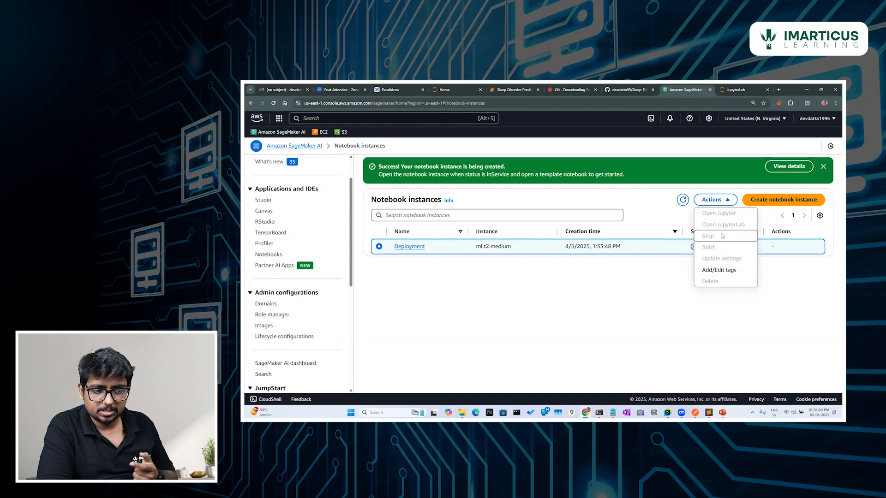
click(722, 236)
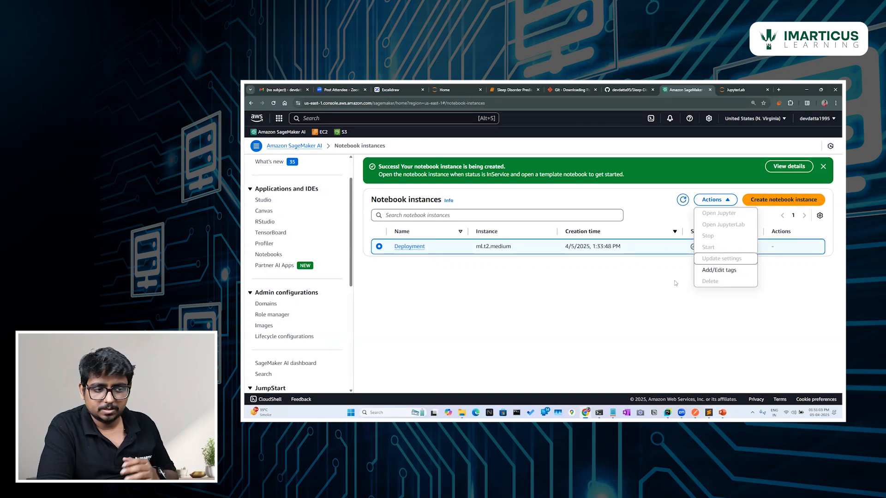
Refresh the notebook instances list until the Deployment instance has stopped, checking its available actions in between.
click(684, 201)
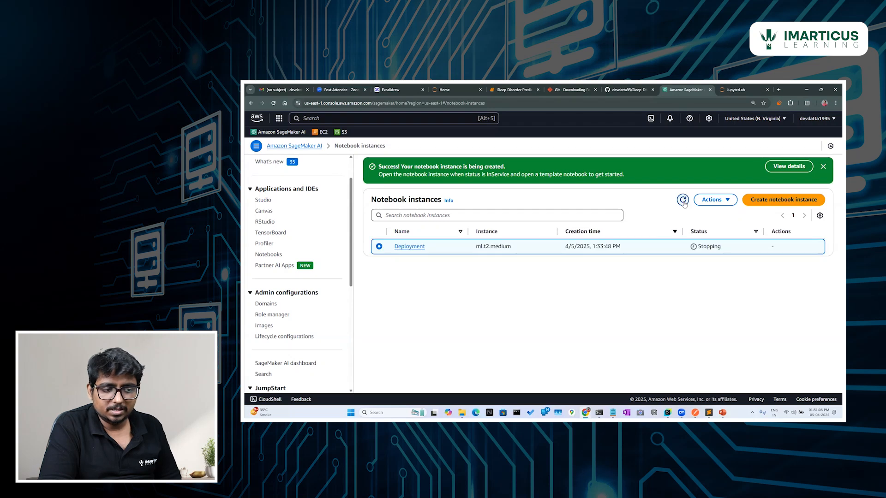
click(712, 200)
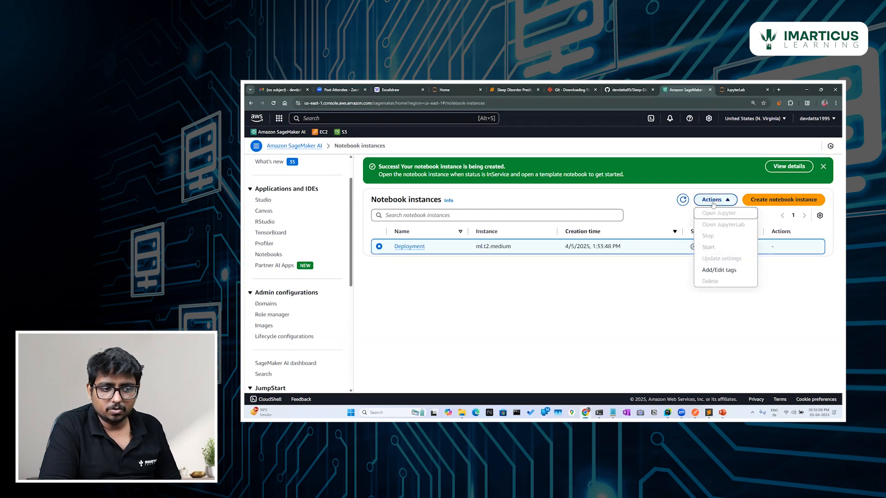
click(700, 308)
click(681, 205)
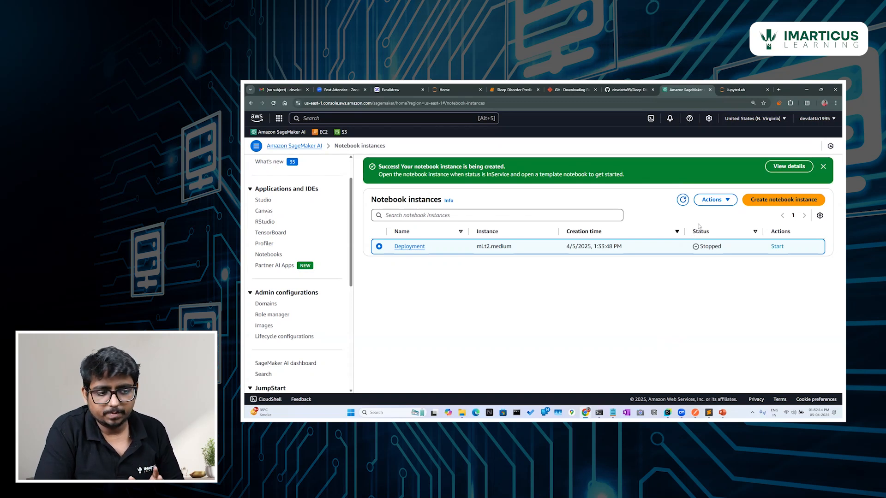
click(684, 201)
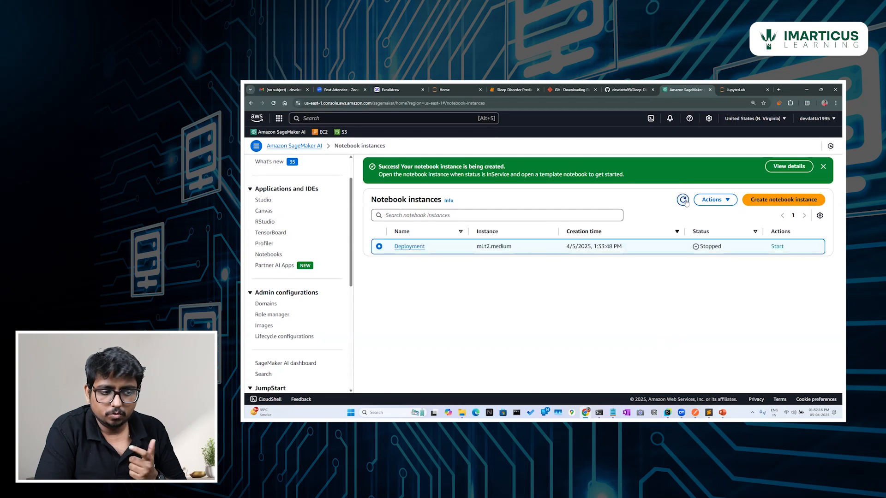
click(683, 202)
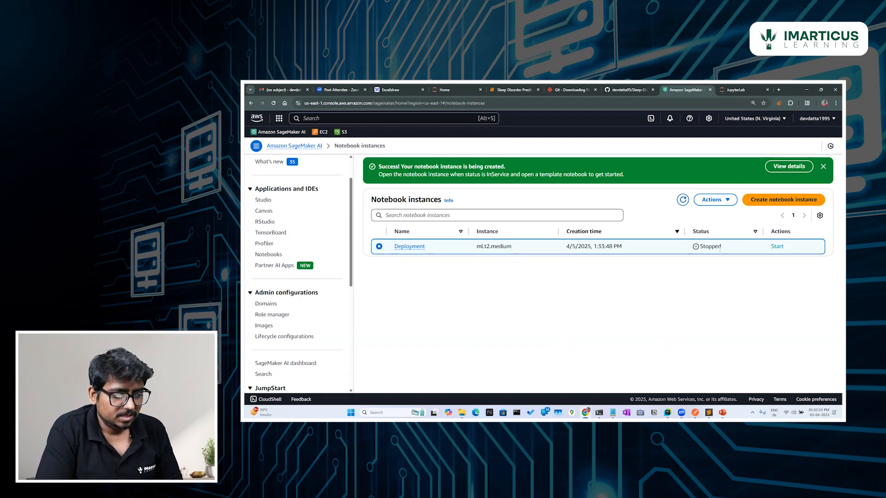
Delete the stopped Deployment notebook instance and confirm the deletion.
click(714, 199)
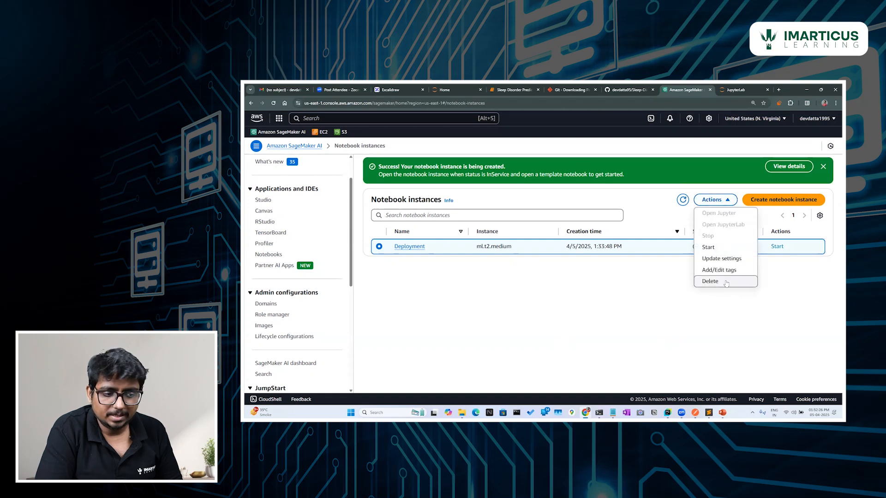
click(726, 282)
click(604, 283)
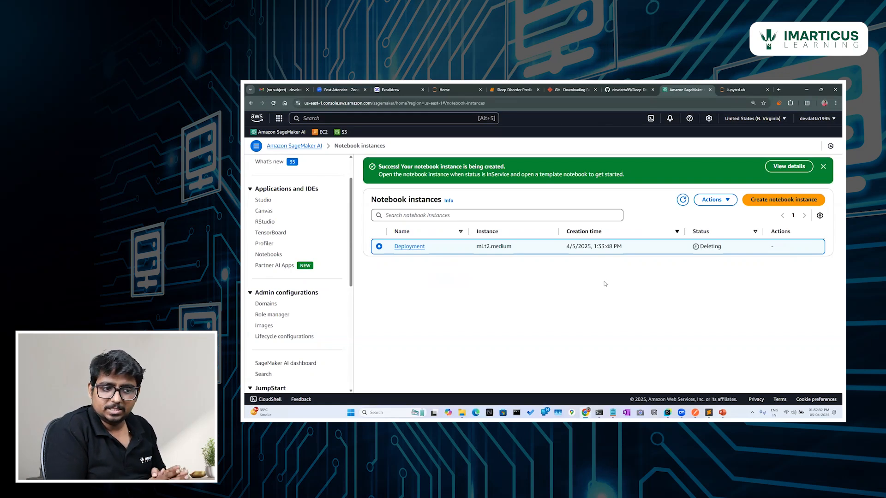
Check the open JupyterLab page, return to the notebook instances list and refresh it to verify the Deployment instance's removal.
click(683, 200)
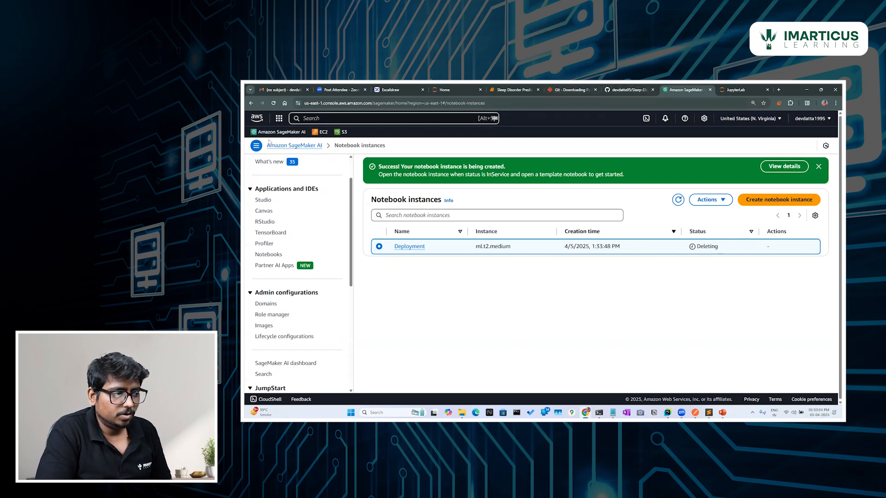
click(382, 121)
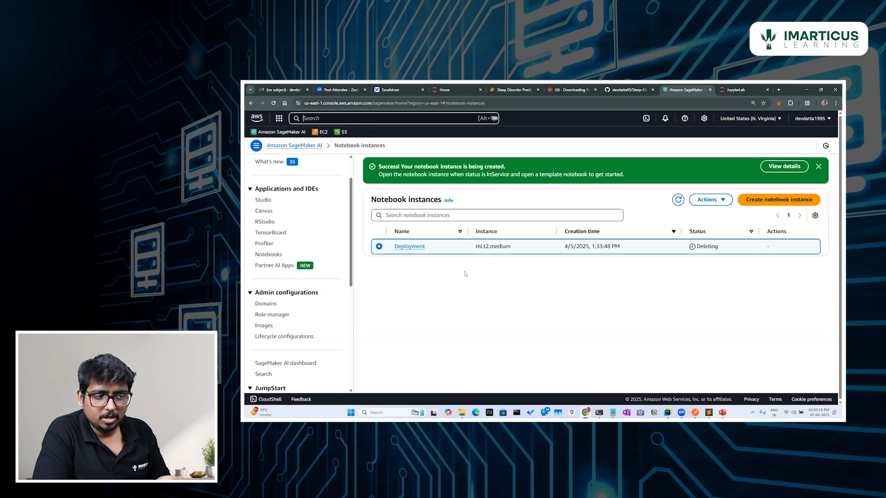
click(736, 92)
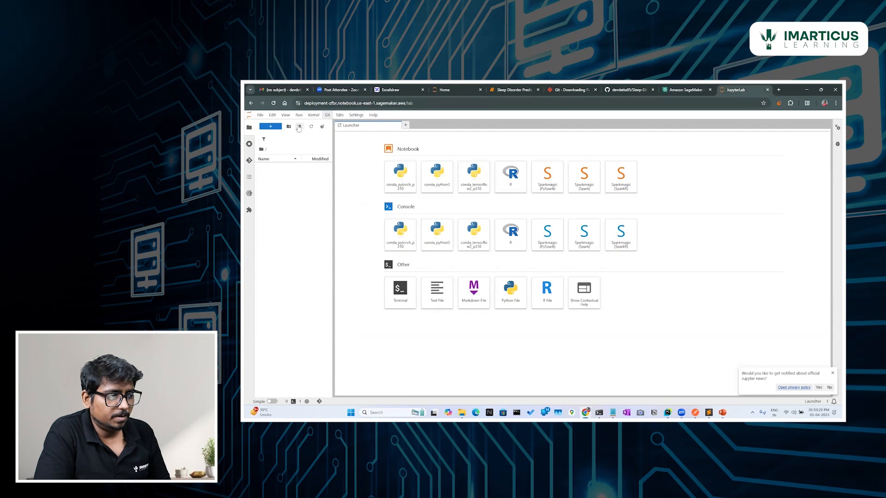
click(685, 89)
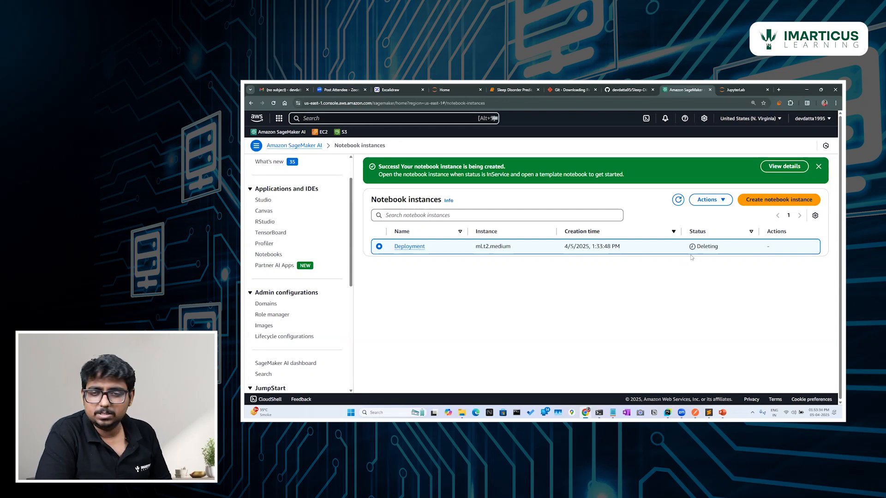
click(677, 200)
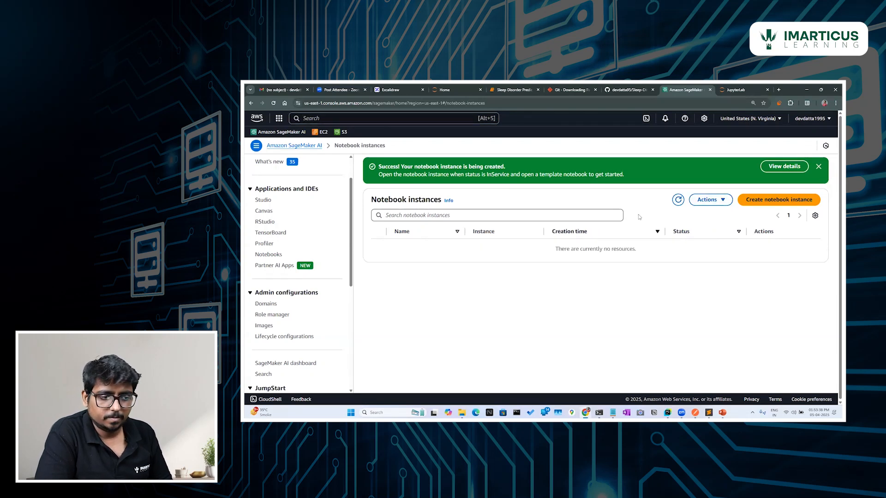